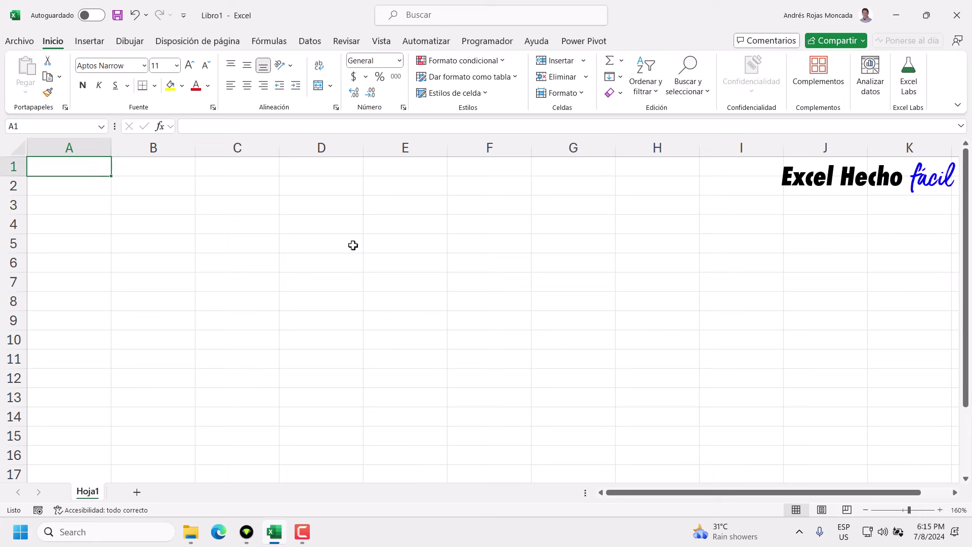
Step: Set column A's width to 2 with Ancho de columna
right_click(91, 150)
click(126, 353)
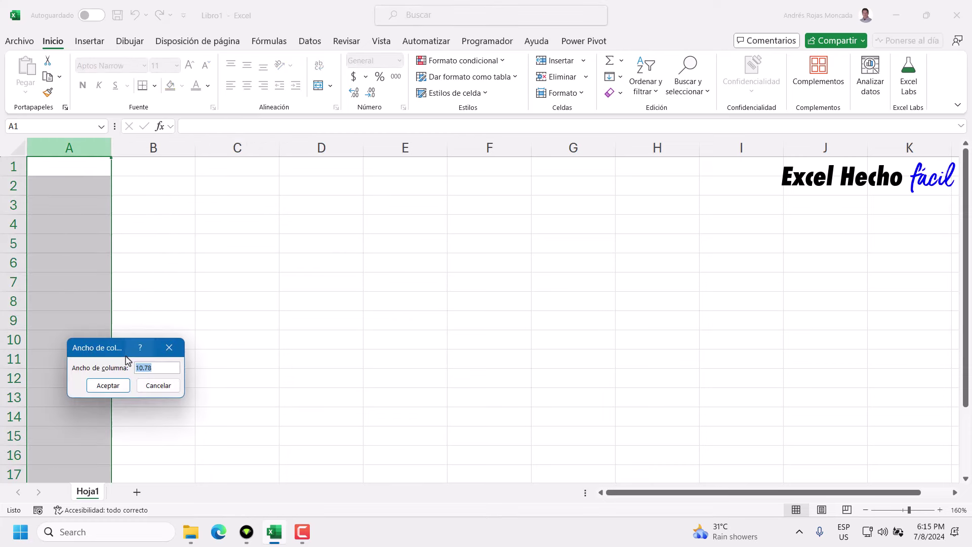
text(2)
key(Return)
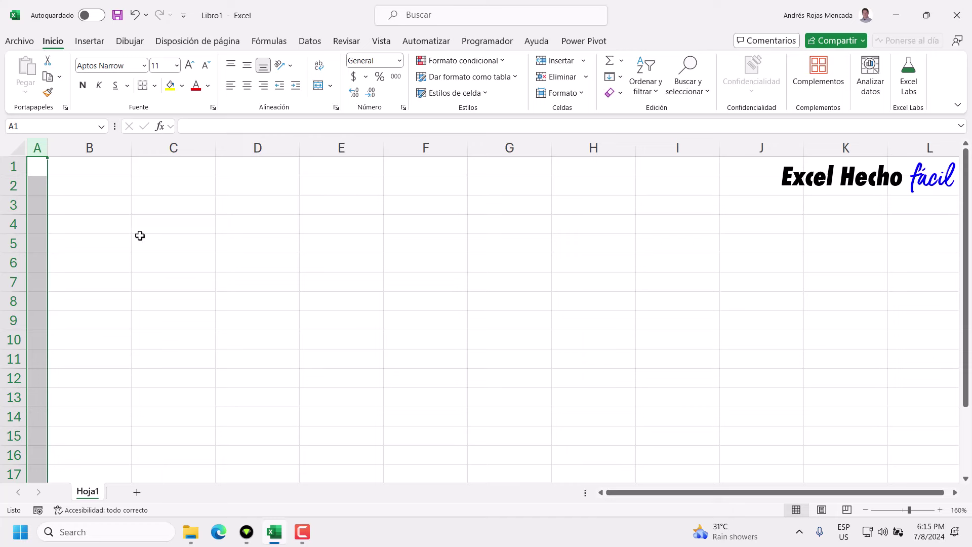
click(117, 171)
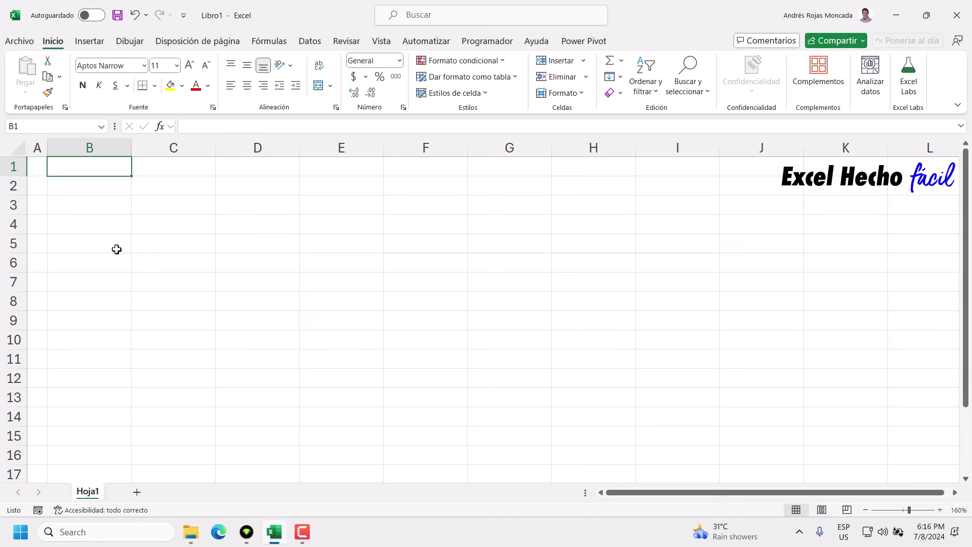
Step: Enter 'Calcular el retorno real de un inversion' in B1 and 'Propiedad: casa de una habitacion' in B2
text(Calcula)
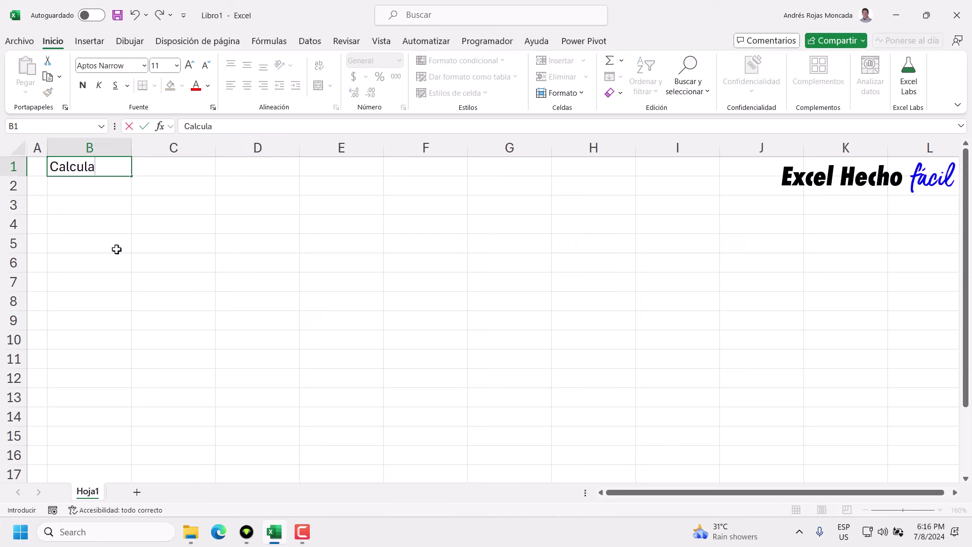
text(r el re)
text(torno real)
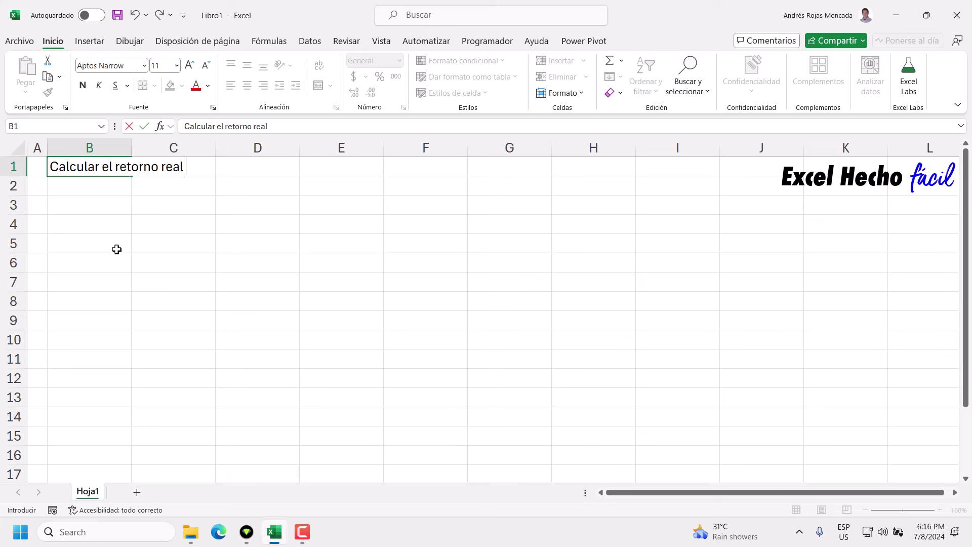
text( de un inversion)
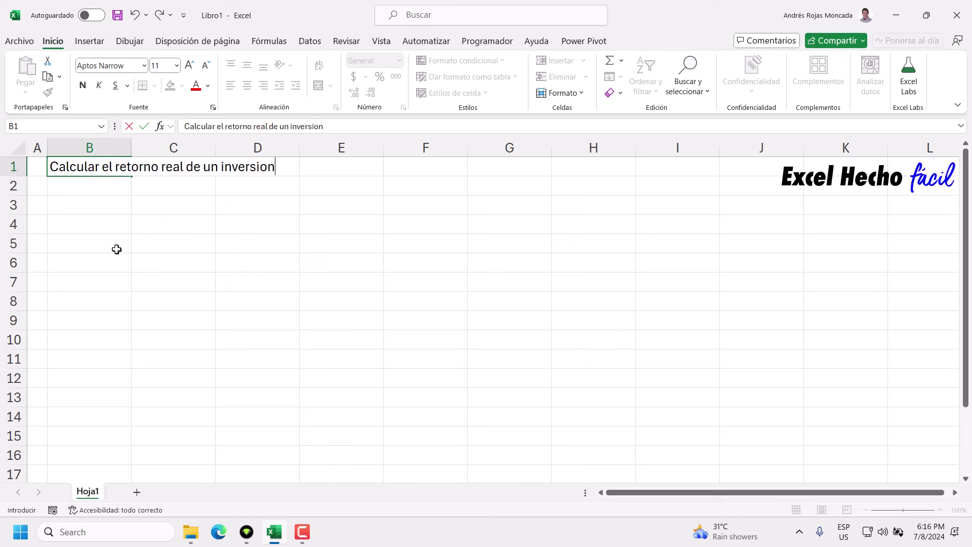
key(Return)
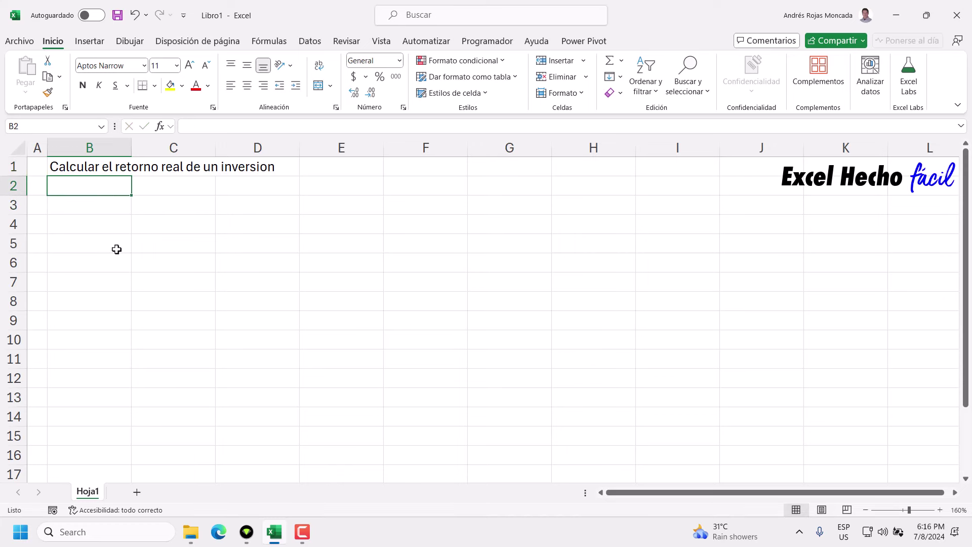
text(Pro)
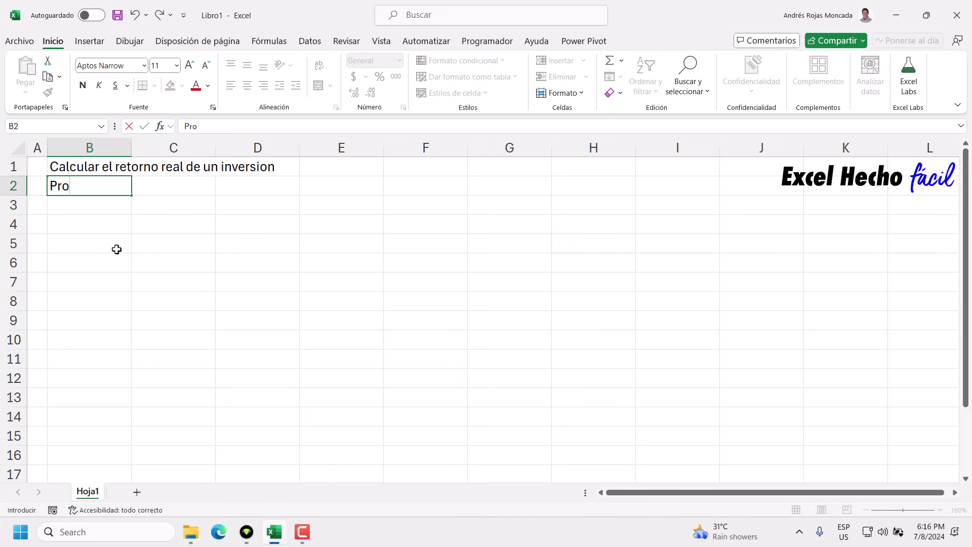
text(piedad:)
text( casa)
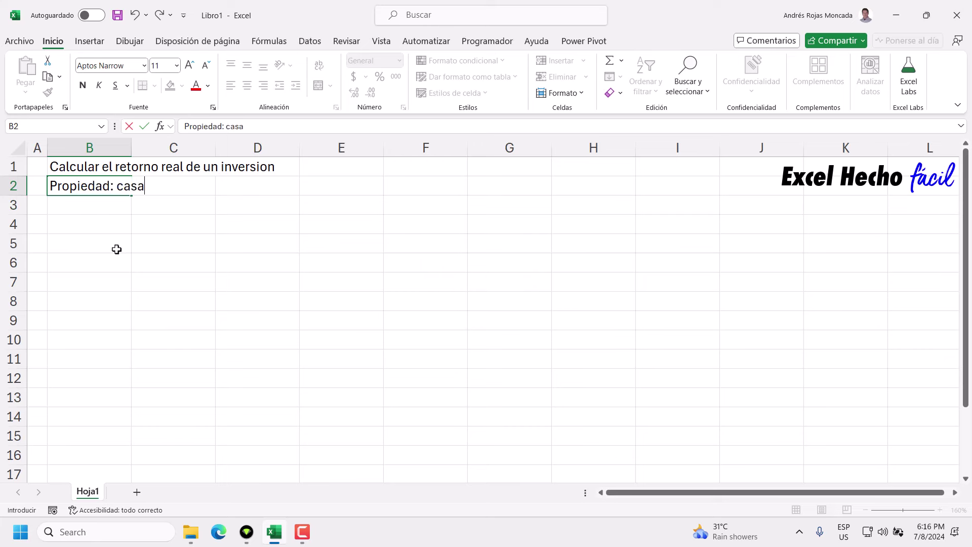
text( de una hab)
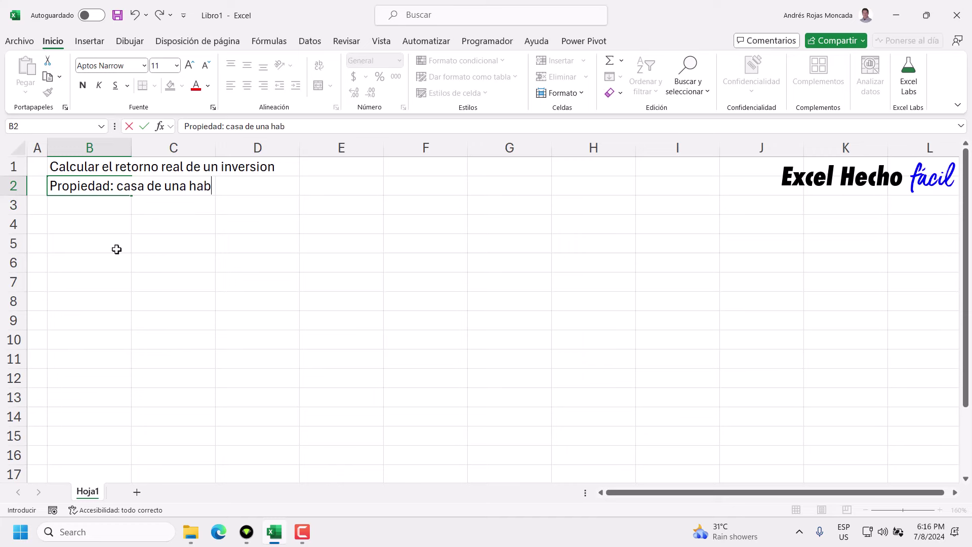
text(itacion)
key(BackSpace)
key(BackSpace)
text(on)
key(Return)
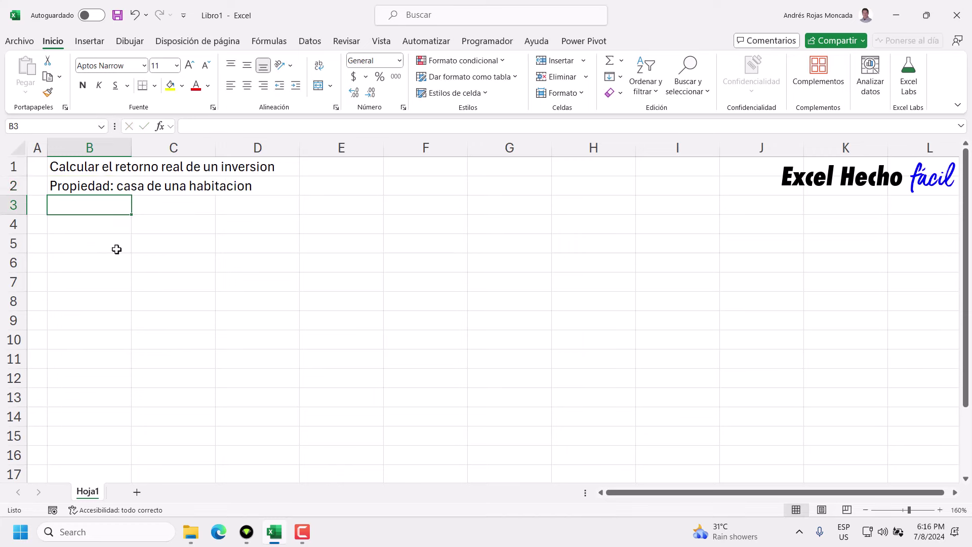
Step: Fill B2:C2 with a light yellow custom colour from Más colores
drag(102, 186, 141, 190)
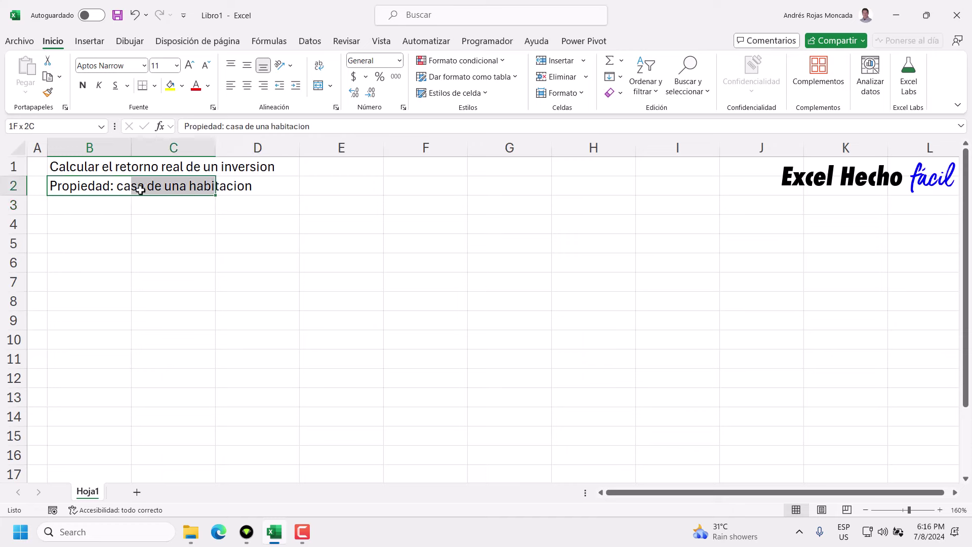
click(181, 86)
click(213, 268)
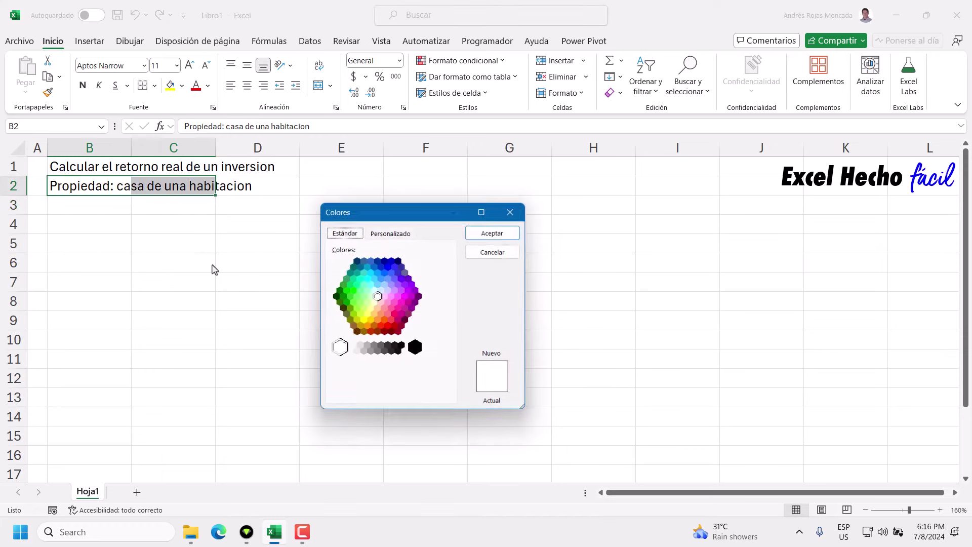
click(374, 302)
click(510, 234)
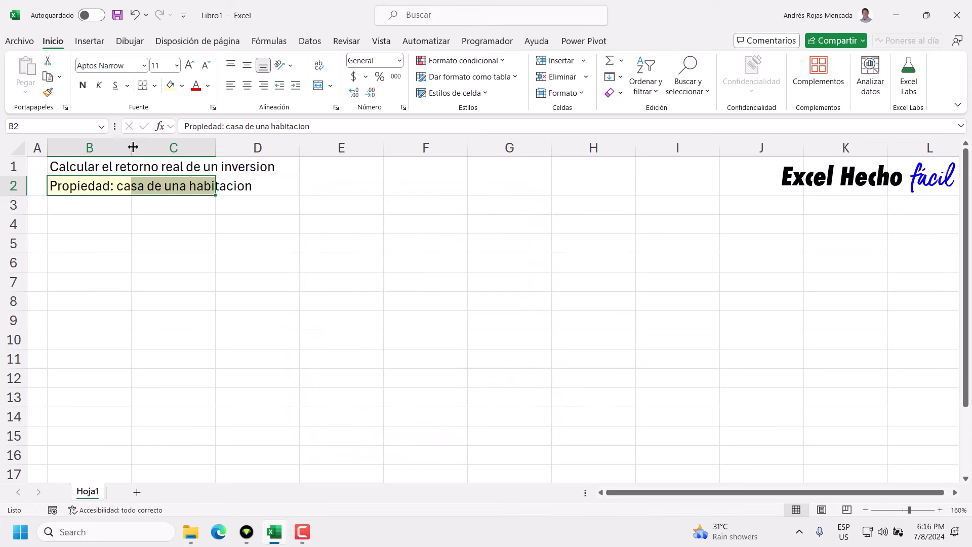
Step: Widen column B to 20 and widen column C as well
drag(133, 147, 217, 153)
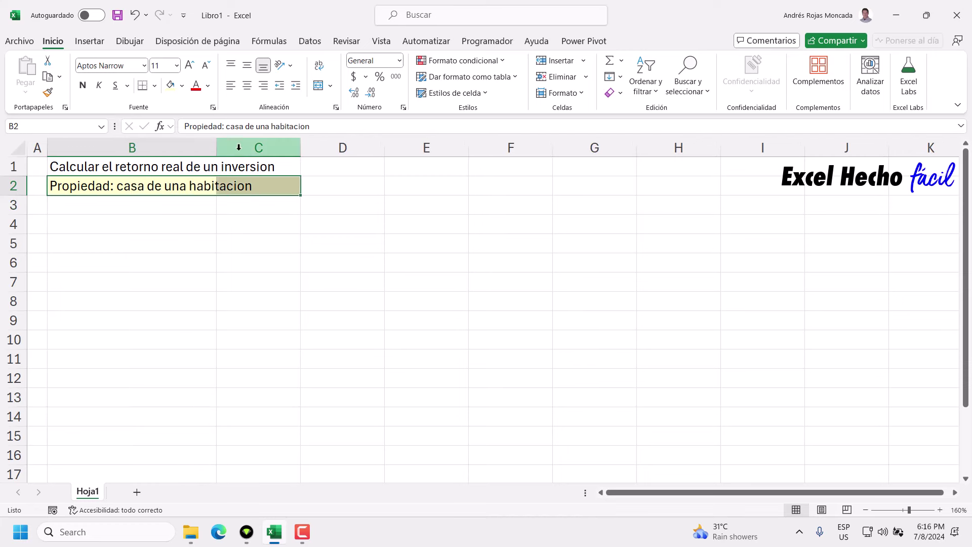
click(239, 147)
drag(300, 148, 332, 152)
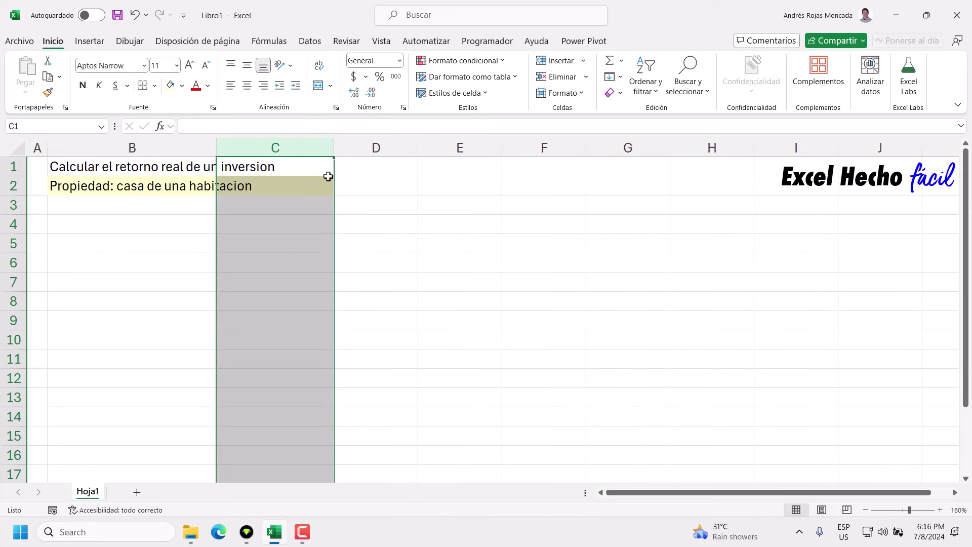
click(127, 226)
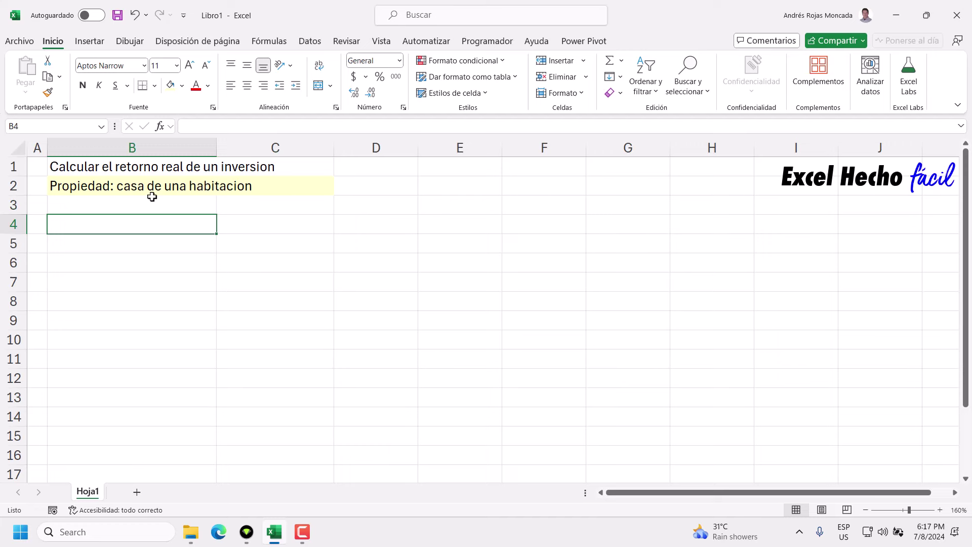
Step: Delete 'una' in B2 so it reads 'Propiedad: casa de habitacion'
click(153, 190)
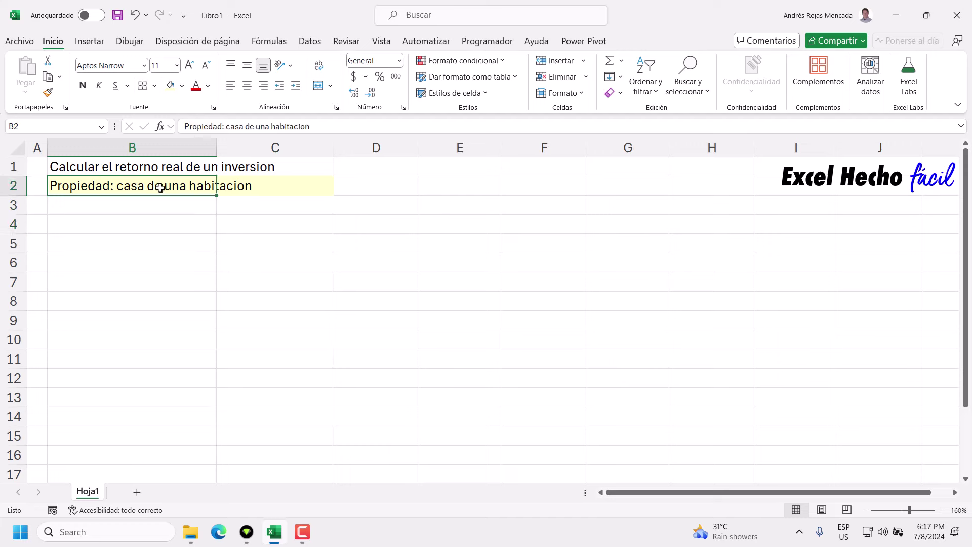
click(268, 127)
key(BackSpace)
key(BackSpace)
key(BackSpace)
key(BackSpace)
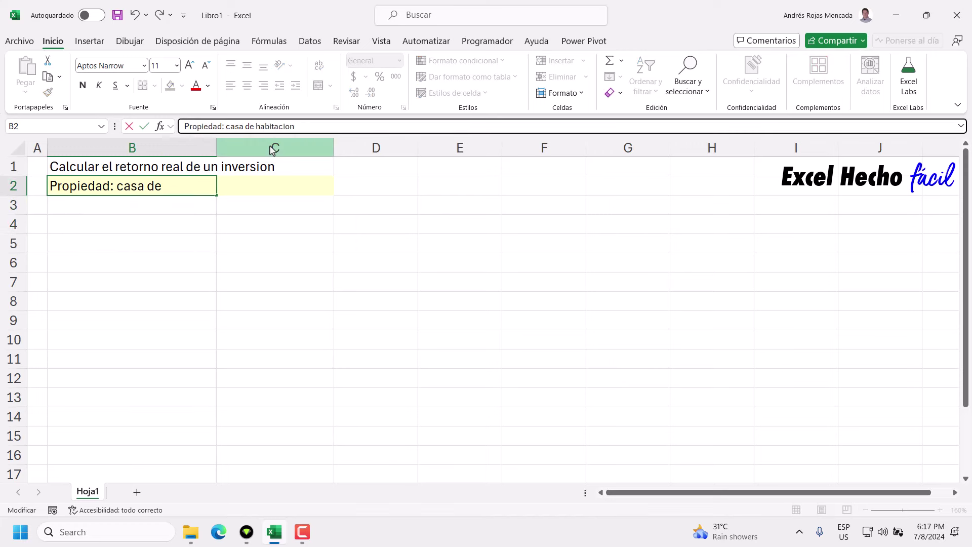
key(Return)
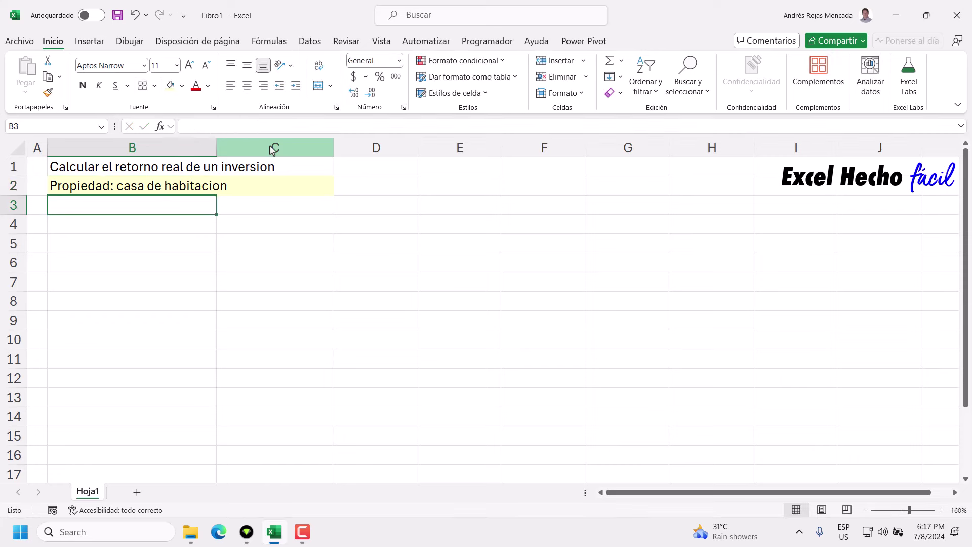
click(137, 222)
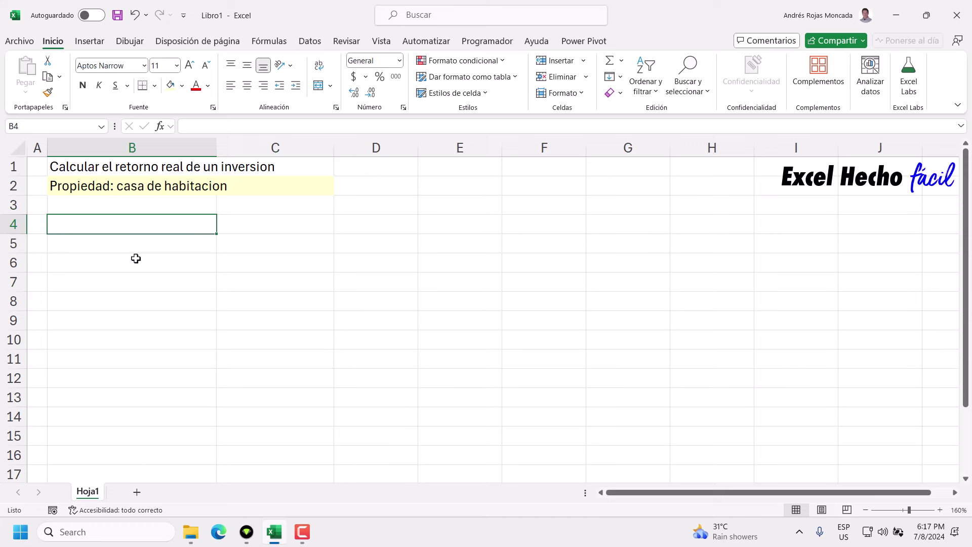
Step: Type 'Para terminos generales usaremos el año' in B4
text(Para )
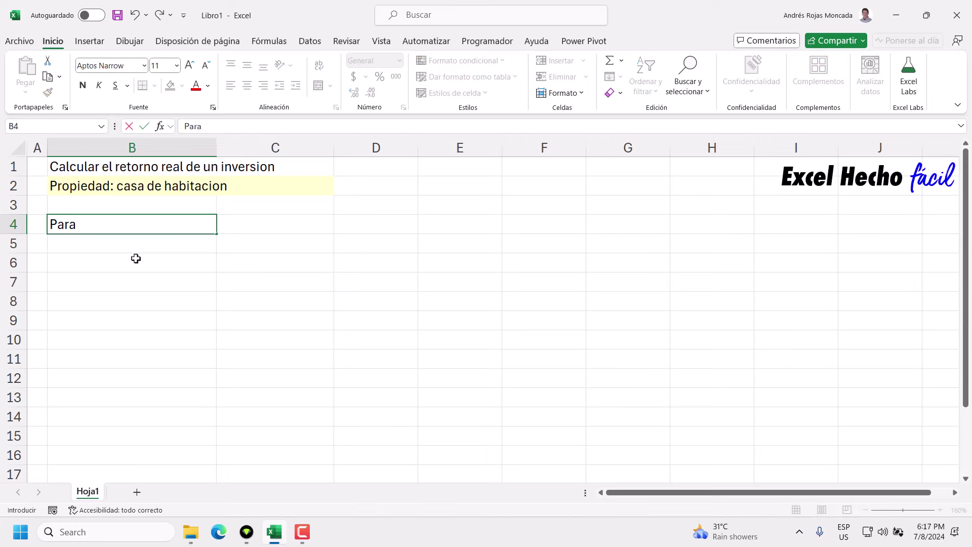
text(terminos g)
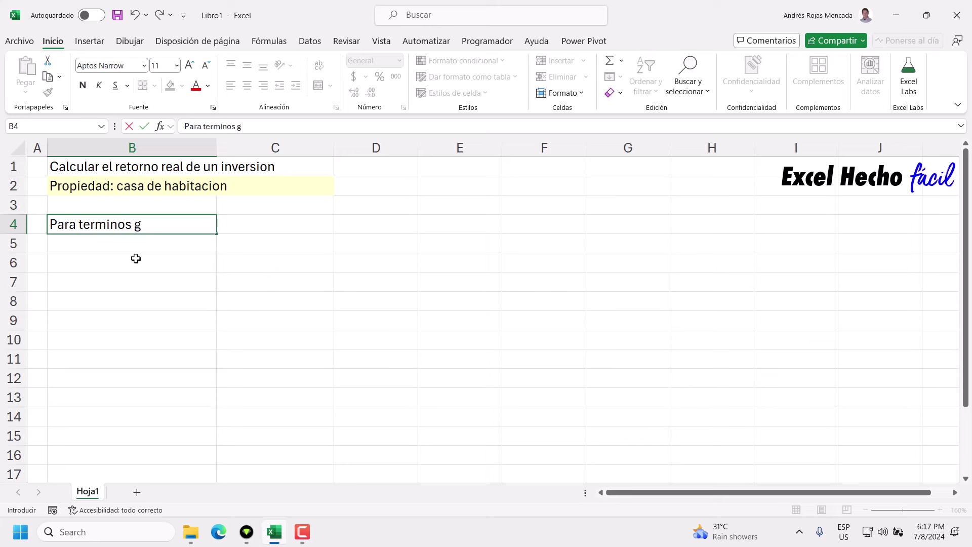
text(enerales u)
text(n)
key(BackSpace)
text(saremos)
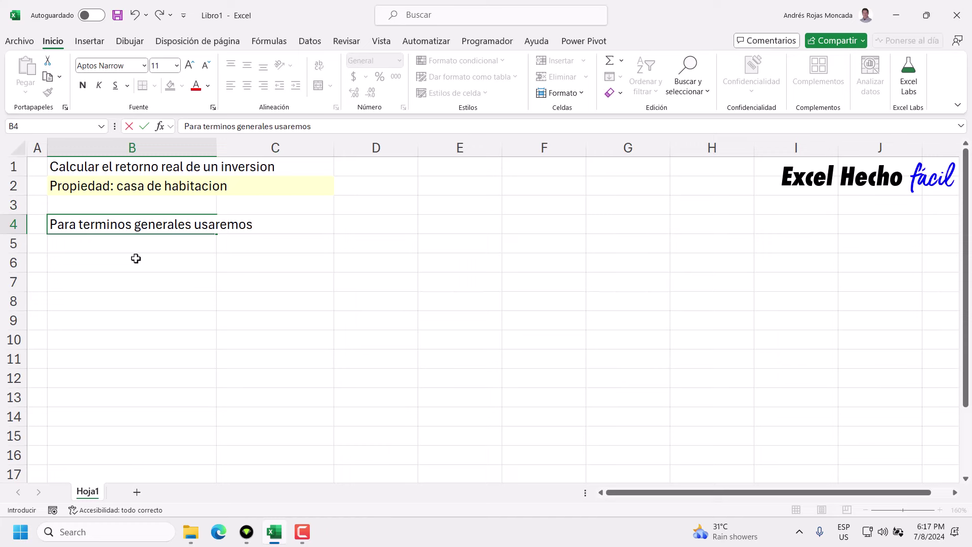
text( el añ)
text(o)
key(Return)
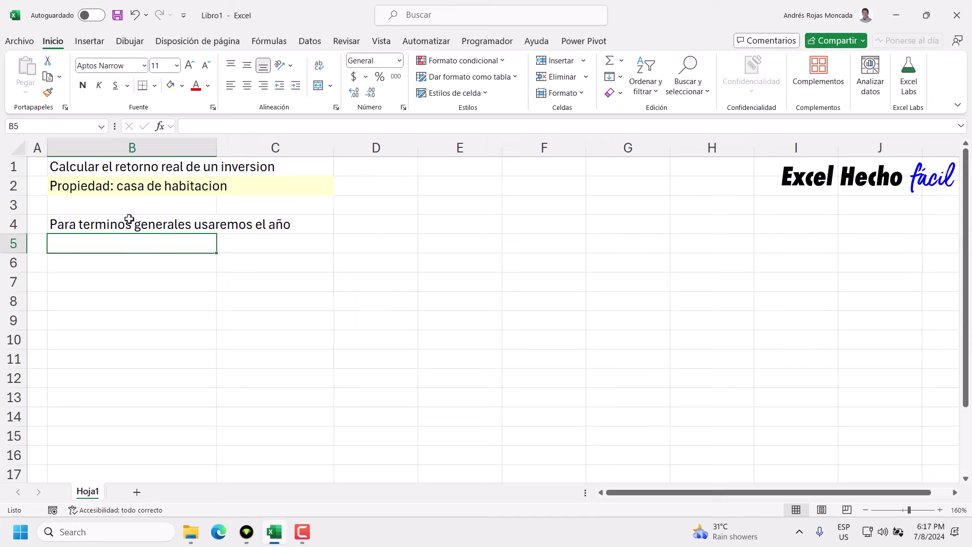
Step: Give B4:C4 a dark navy fill with bold white text
drag(79, 224, 272, 224)
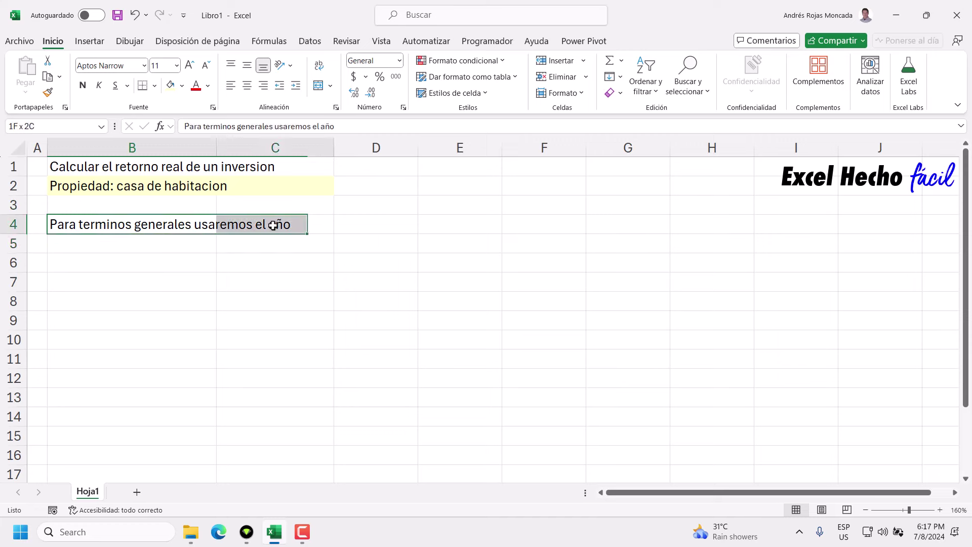
click(182, 85)
click(199, 143)
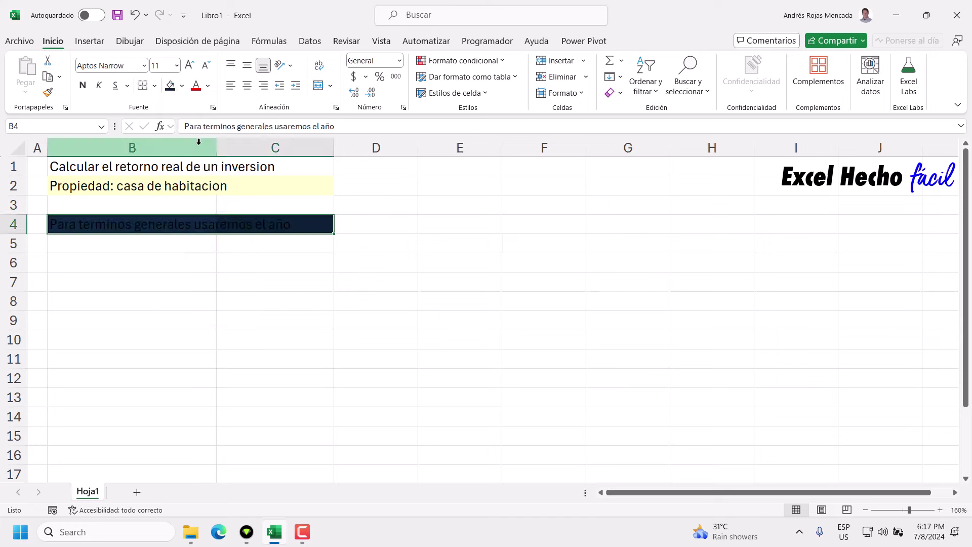
click(208, 85)
click(197, 163)
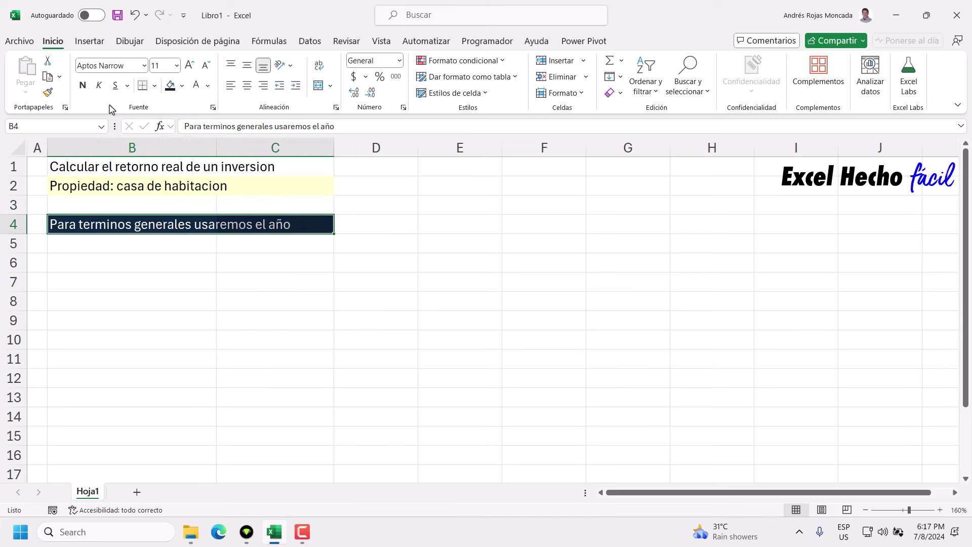
click(83, 85)
click(152, 245)
Step: Enter headers Criterio in B5 and Cantidad in C5, filling B5:C5 light blue
text(C)
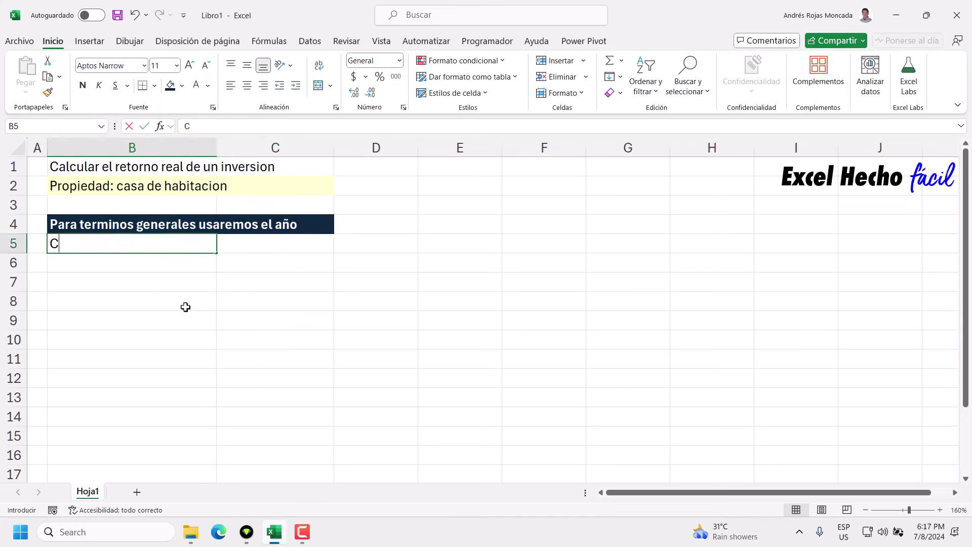
text(riterio)
key(Tab)
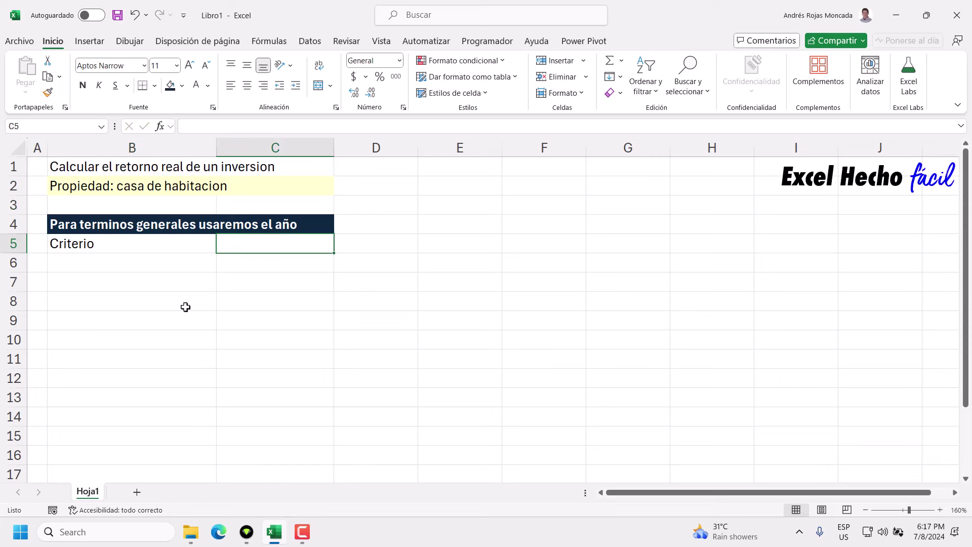
text(Cantidad)
key(Return)
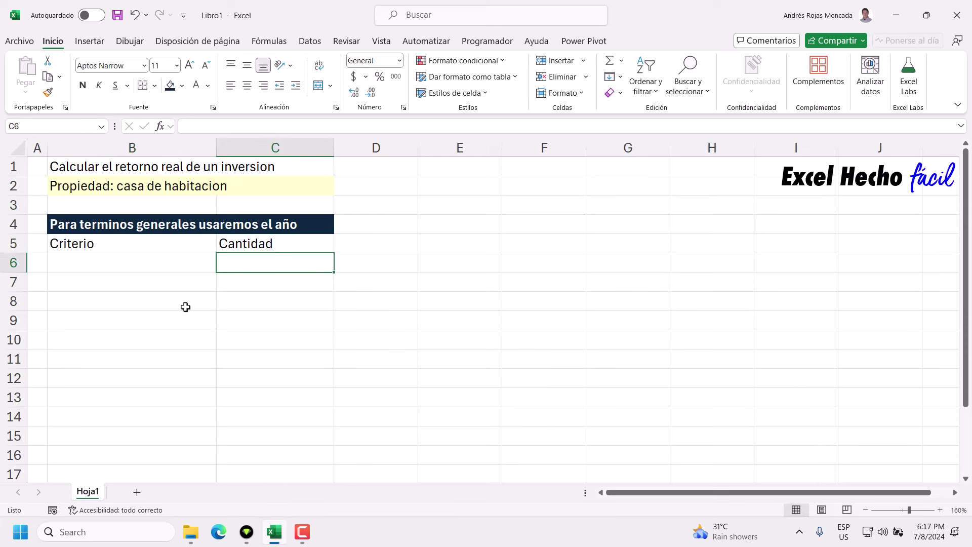
drag(169, 243, 253, 243)
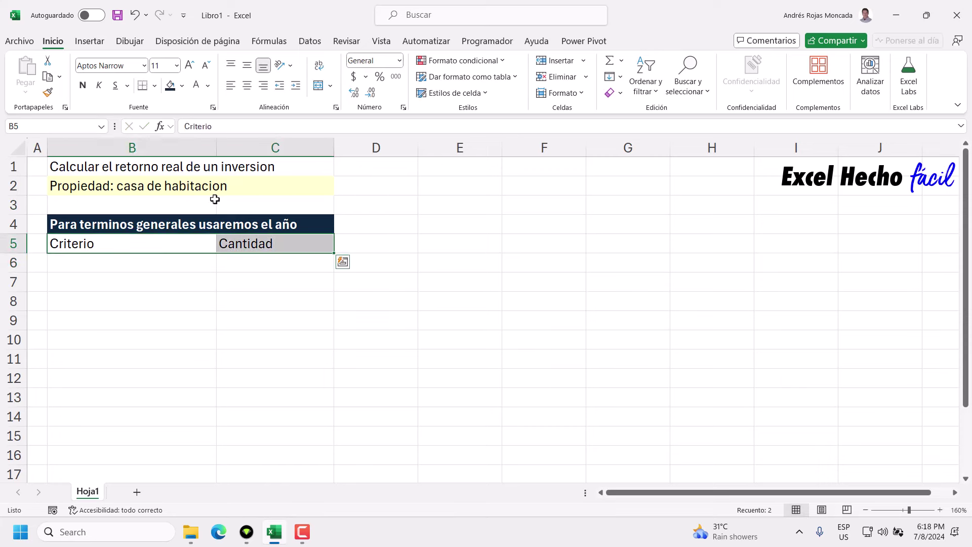
click(182, 85)
click(209, 161)
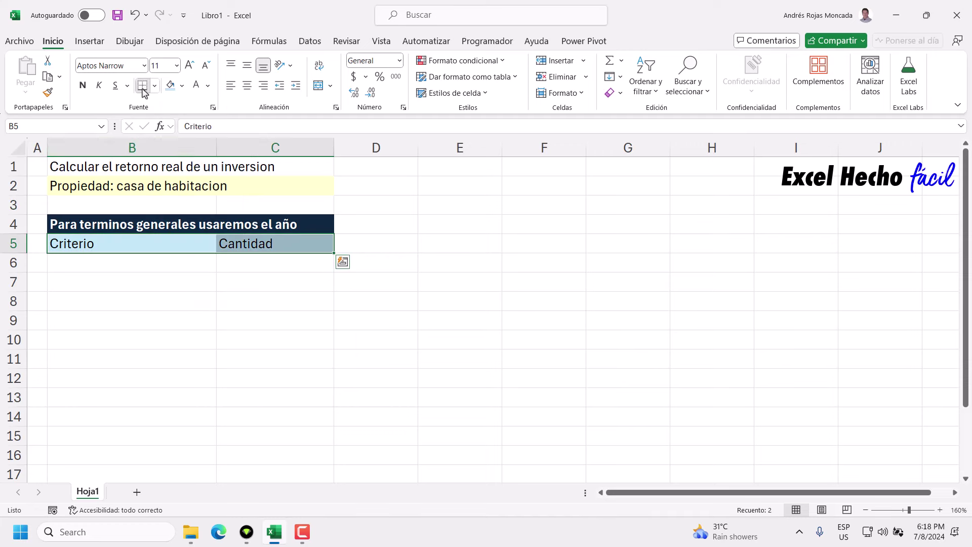
click(153, 261)
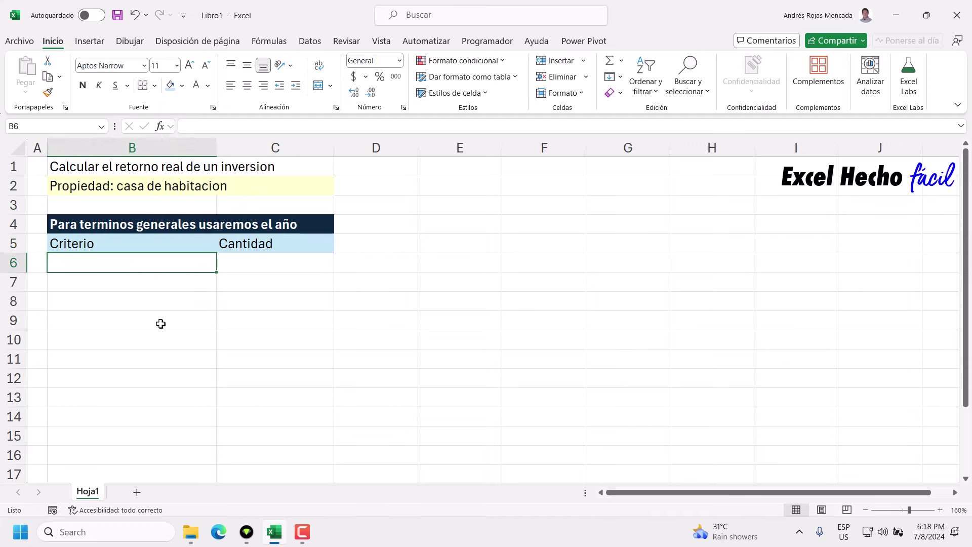
Step: Enter the labels 'Año compra' in B6 and 'Año actual' in B7
text(Añ)
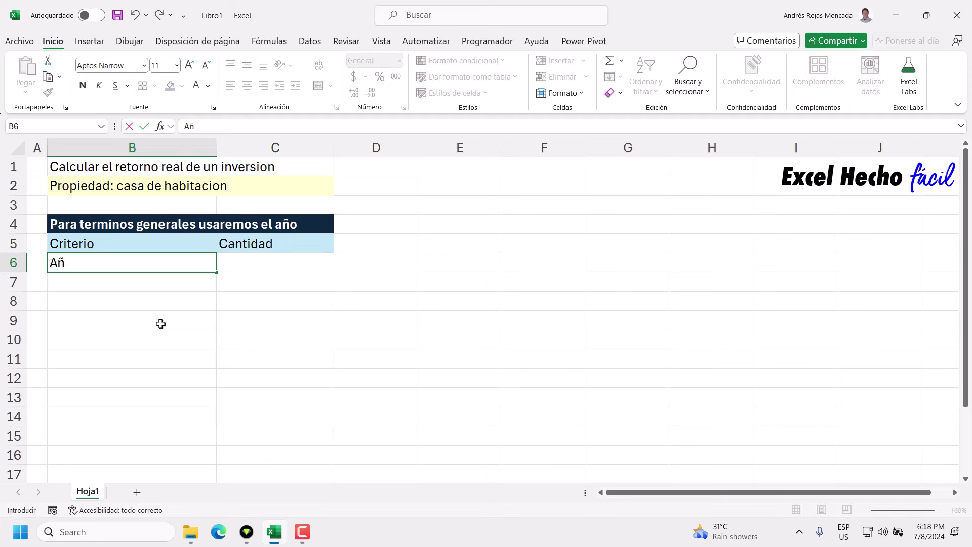
text(o compra)
key(Return)
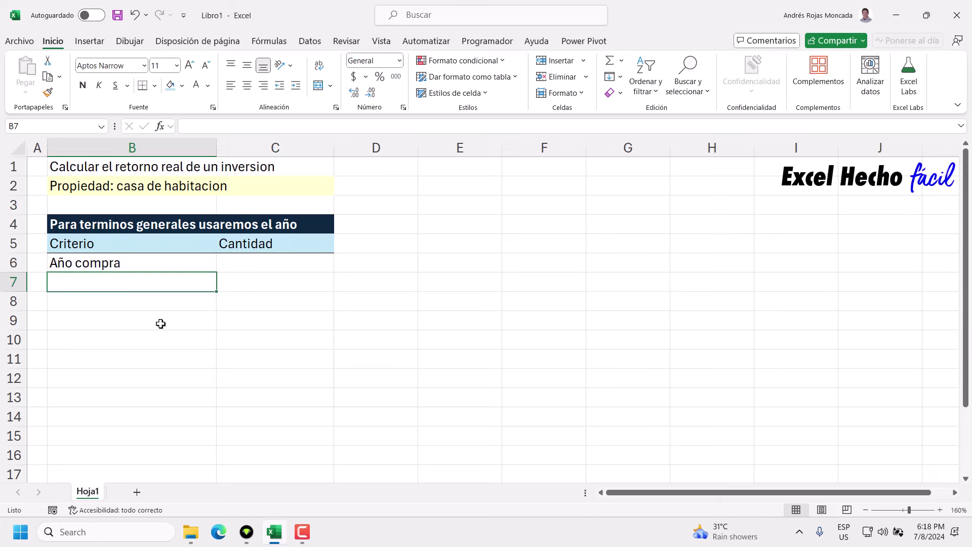
text(Año)
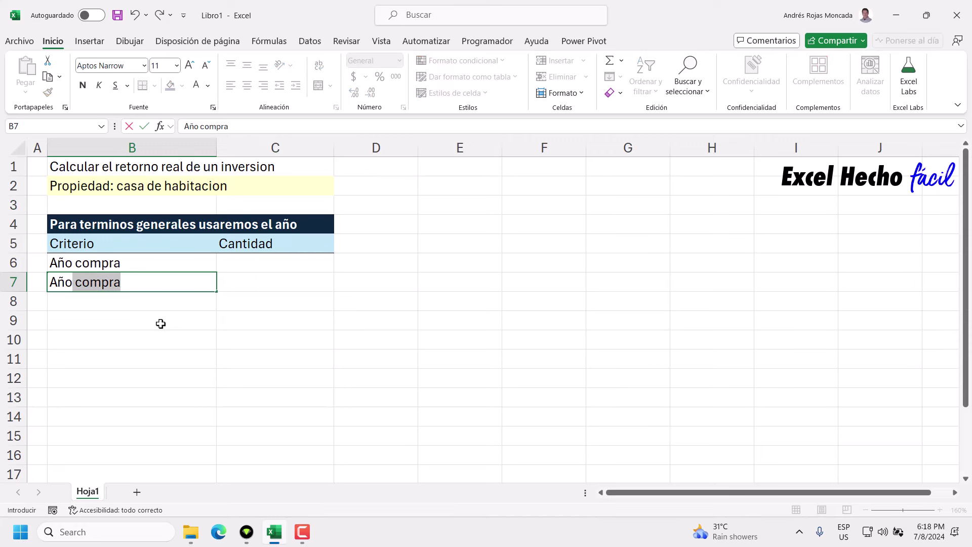
text( actual)
key(Return)
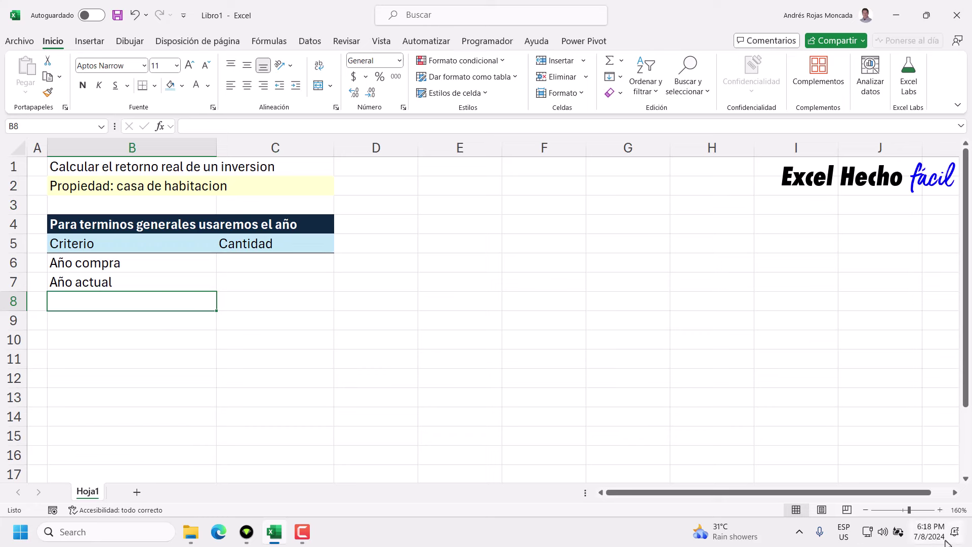
Step: Enter 2013 as the purchase year in C6, fixing a mistyped 2023
click(166, 270)
click(271, 264)
text(202)
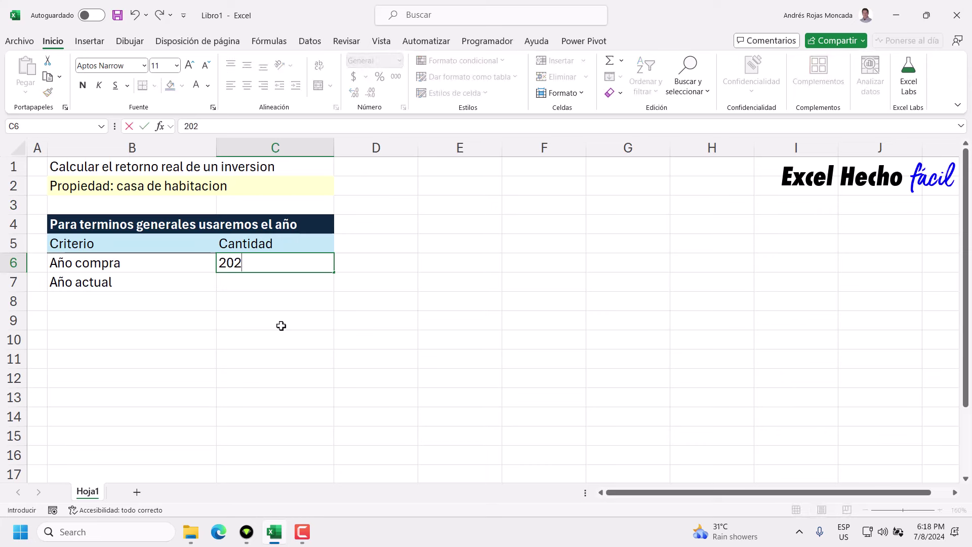
text(3)
key(Return)
key(Up)
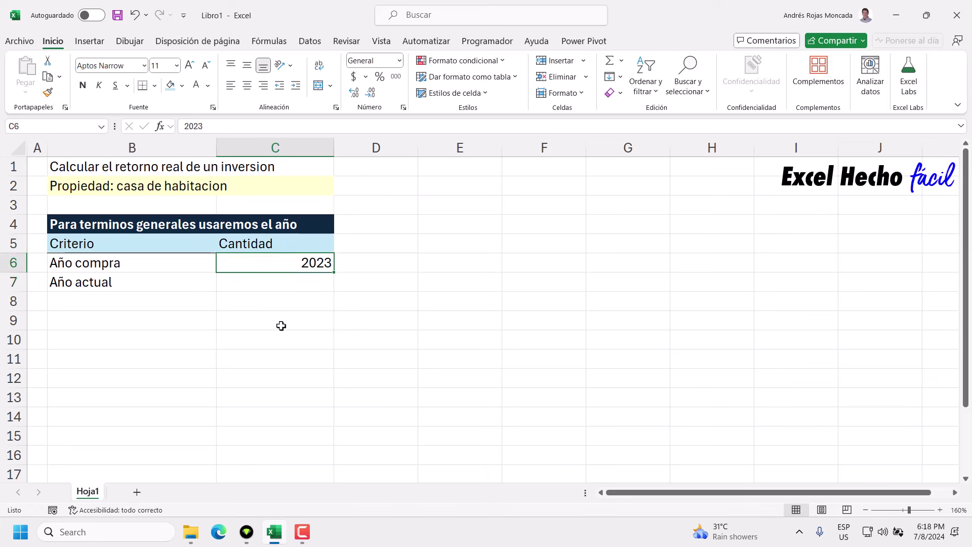
text(2013)
key(Return)
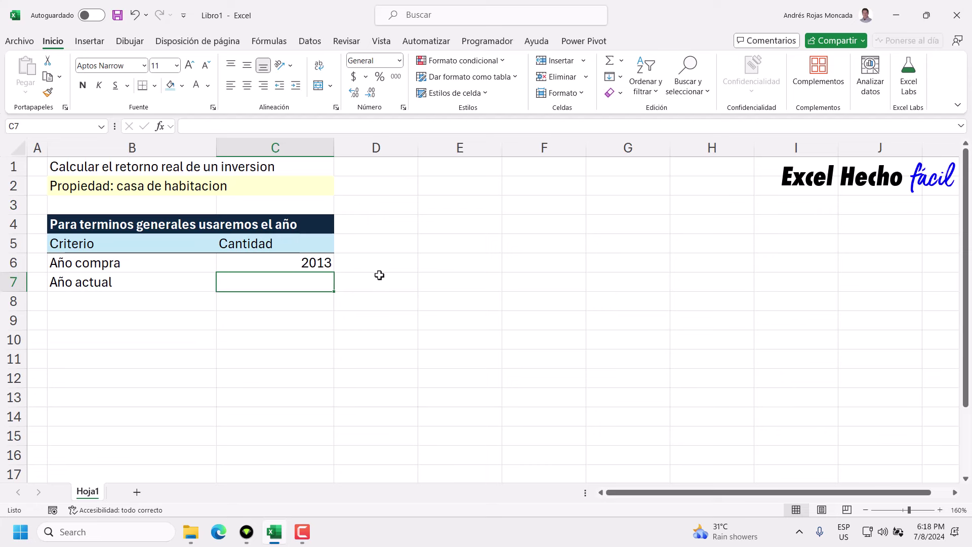
Step: Enter 2023 as the current year in C7 and check both year values
text(2023)
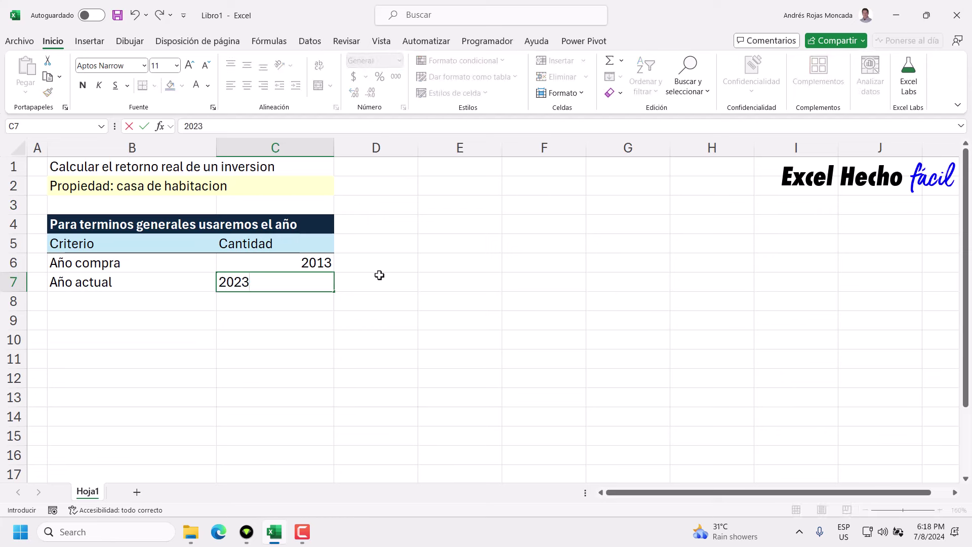
key(Return)
click(323, 282)
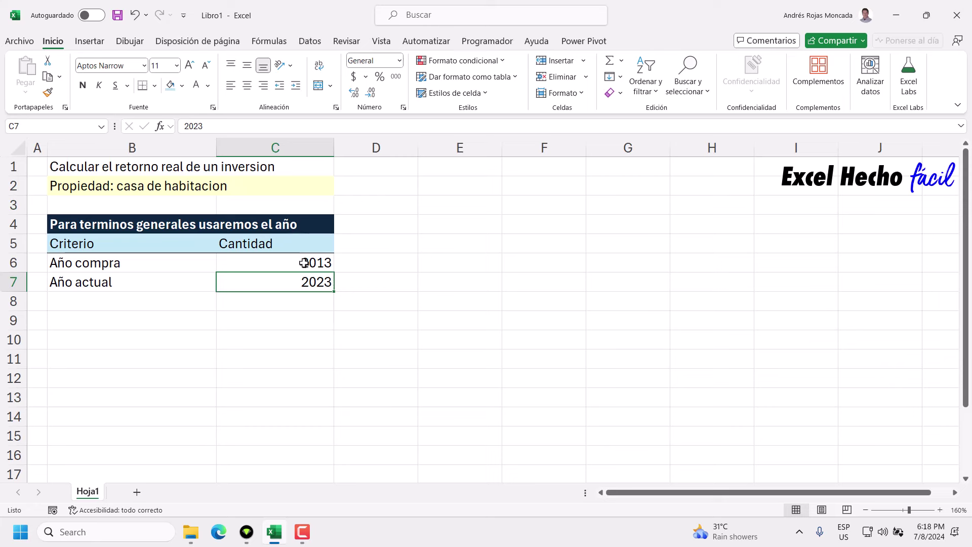
click(304, 264)
click(306, 283)
click(208, 307)
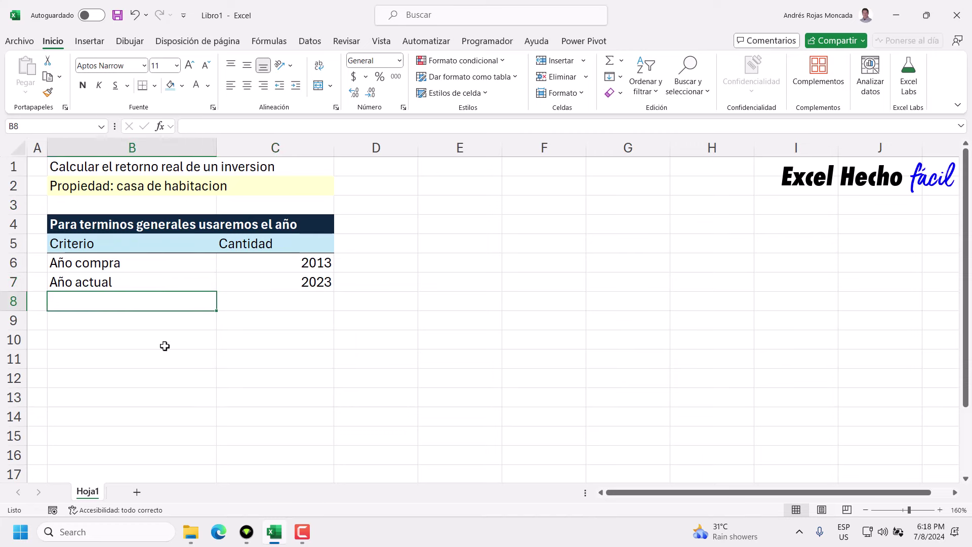
Step: Type the label 'Diferencia años' in B8, correcting typos
text(Diferenci)
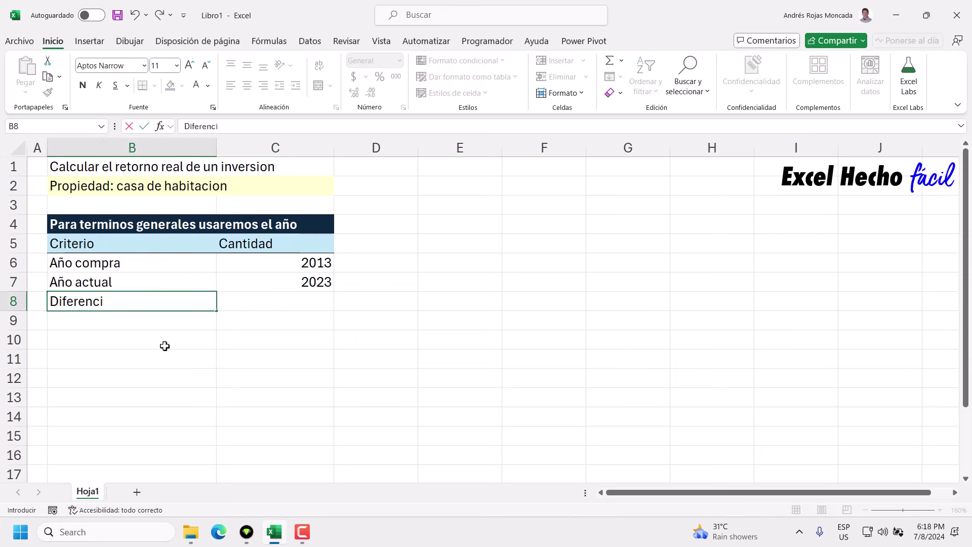
text(a as)
key(BackSpace)
text(►4)
key(BackSpace)
key(BackSpace)
text(ño)
text(s)
key(Tab)
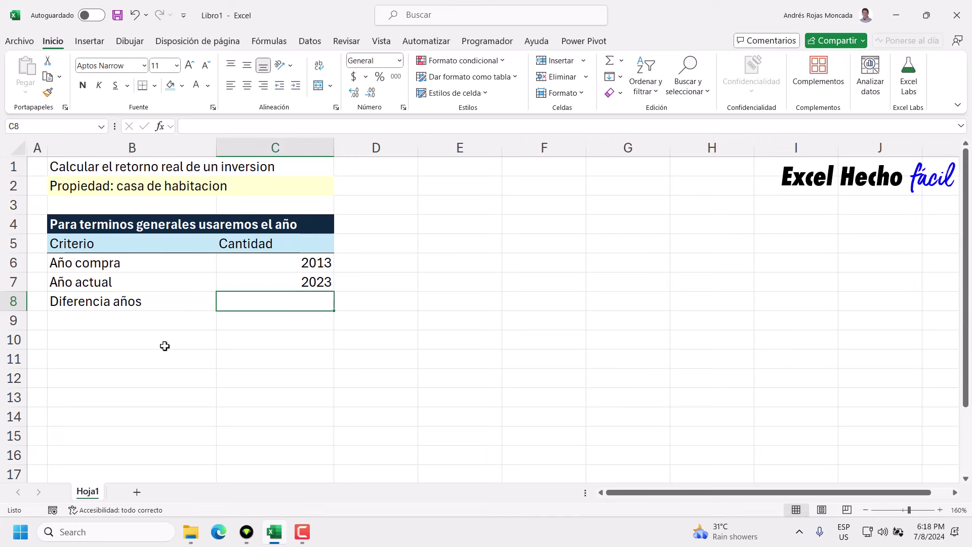
Step: Enter the formula =C7-C6 in C8, giving 10 years
text(=)
key(Up)
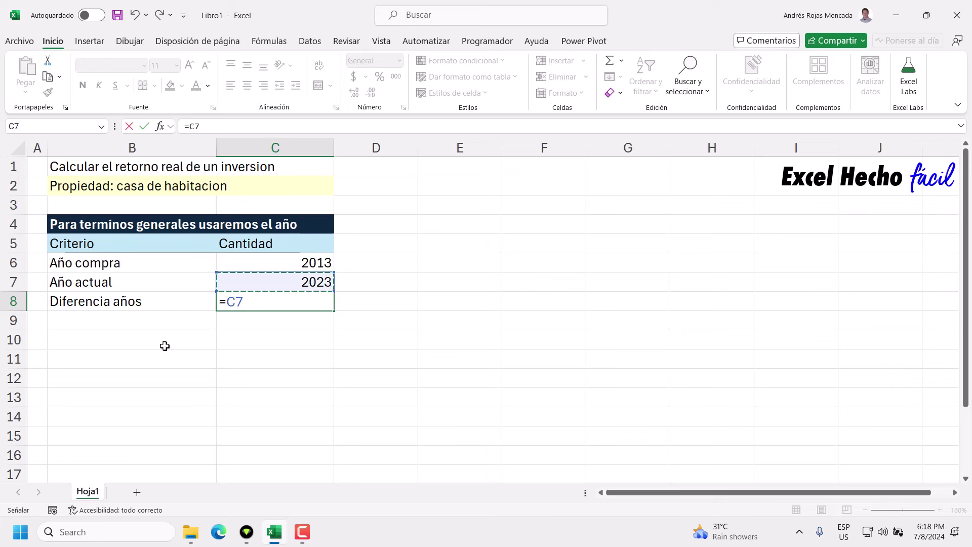
text(-)
key(Up)
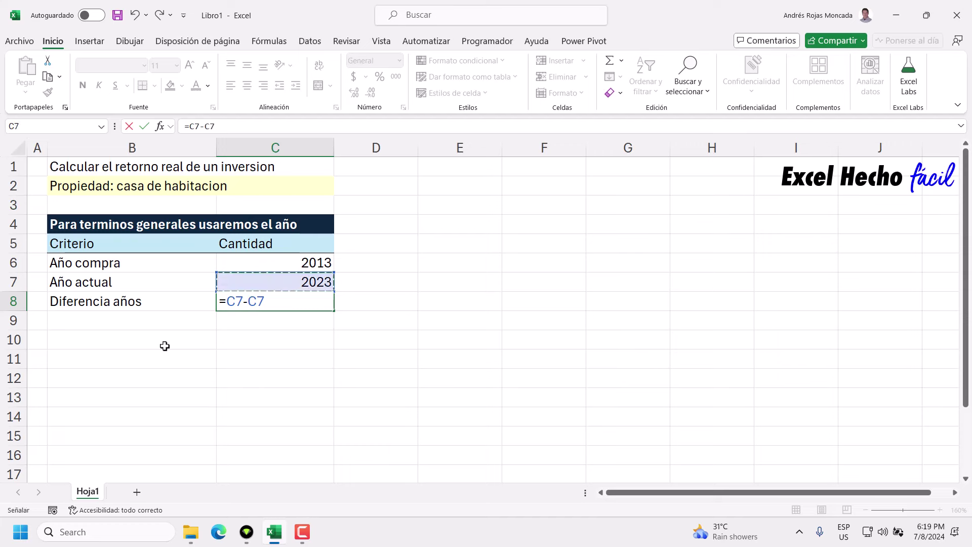
key(Up)
key(Return)
click(278, 296)
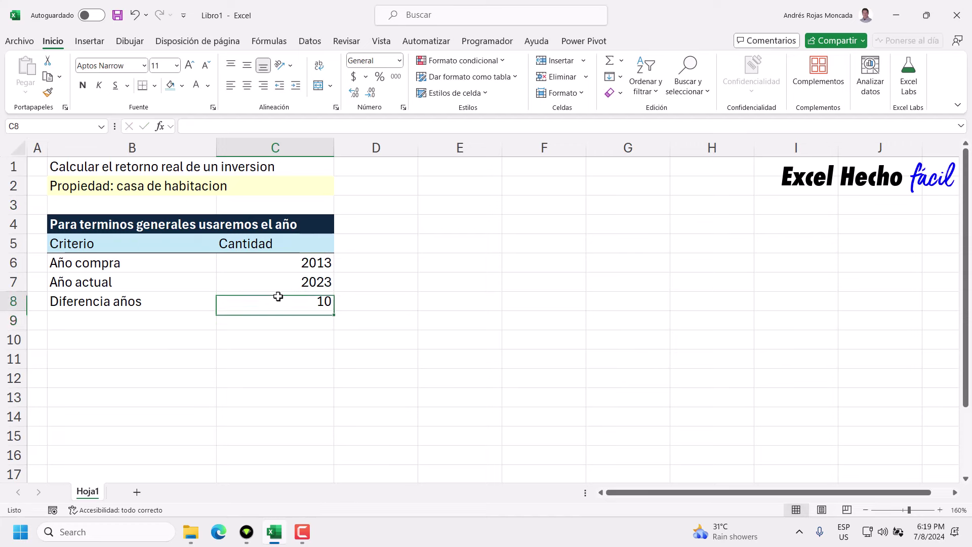
Step: Correct the B8 label to 'Diferencia en años'
click(99, 305)
click(221, 130)
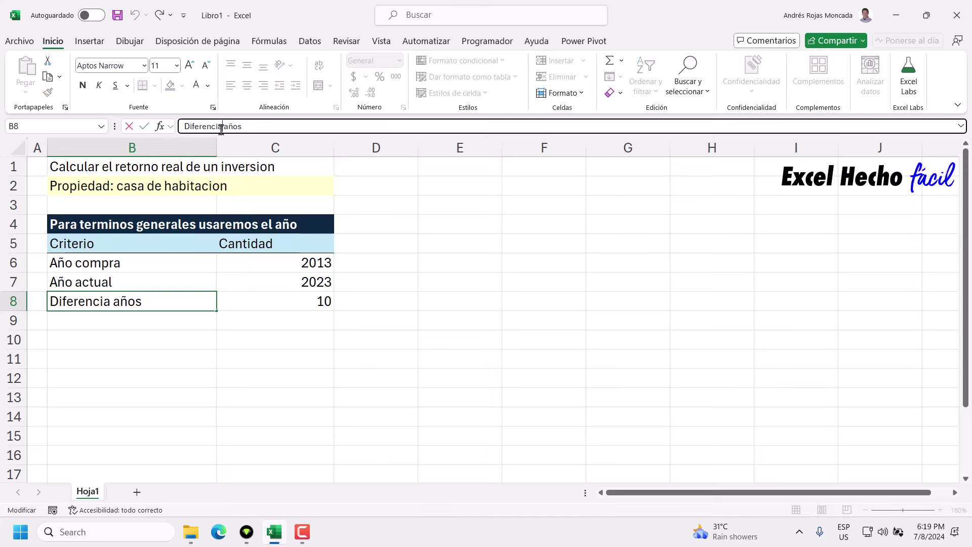
text(en)
key(Return)
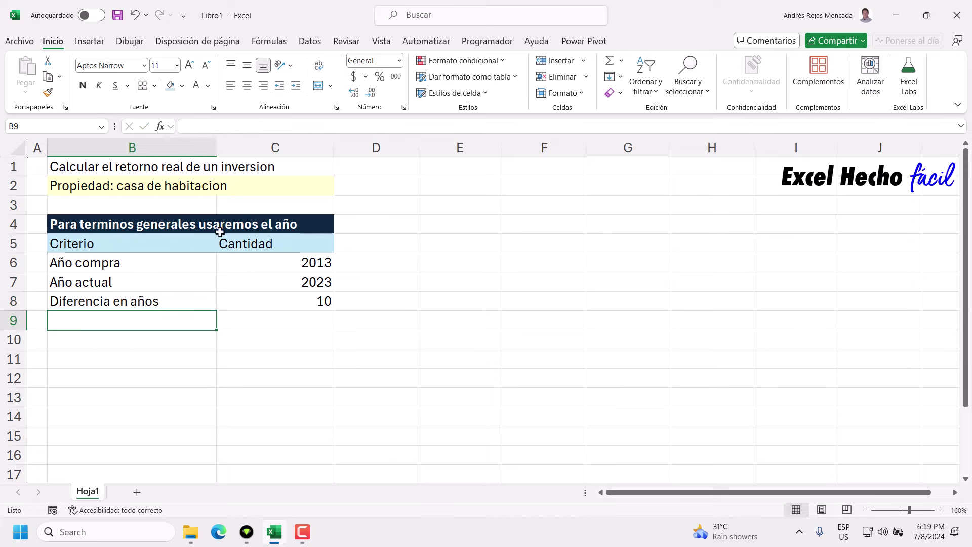
Step: Fill B8:C8 with light green
drag(183, 300, 274, 301)
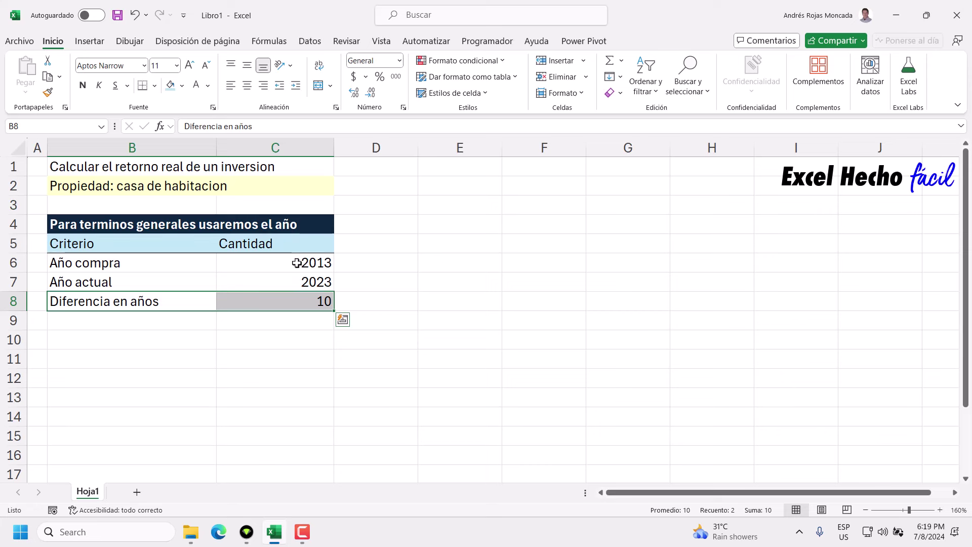
click(182, 85)
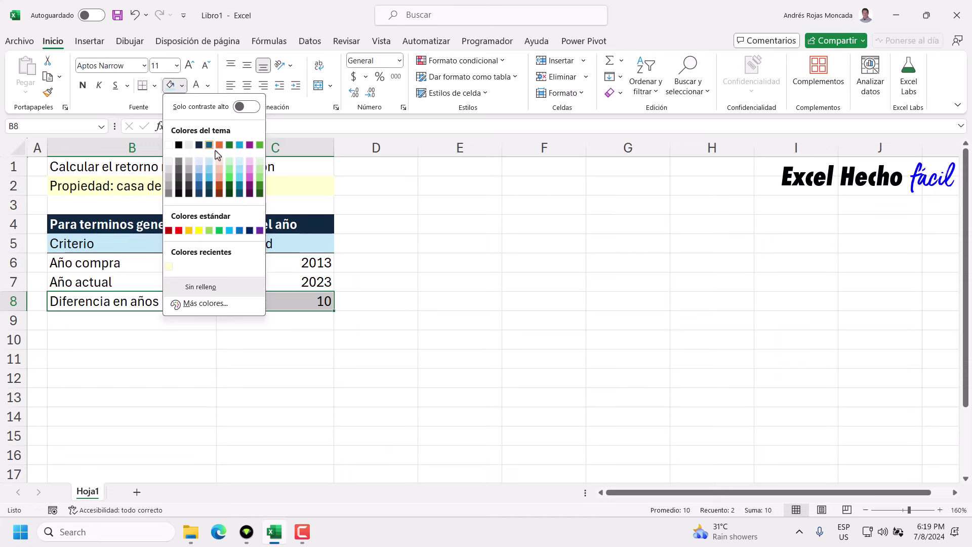
click(230, 169)
click(187, 318)
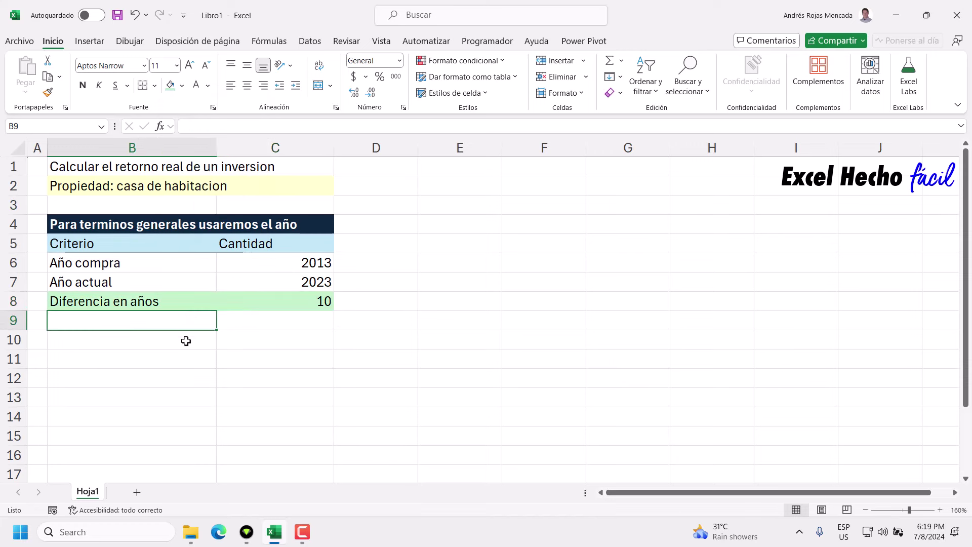
Step: Add 'Valor (2013)' in B9 and copy it to B10 as 'Valor (2023)'
text(V)
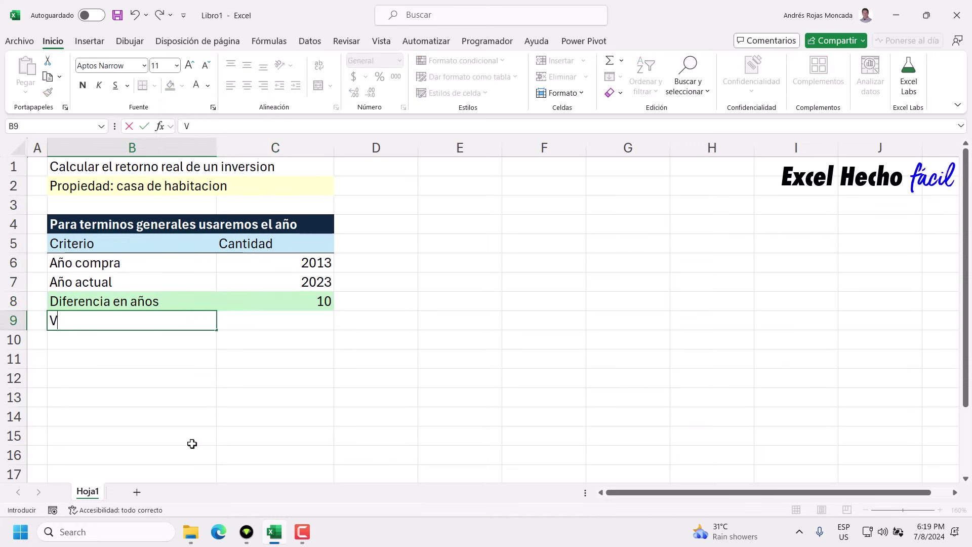
text(alor ()
text(2013))
key(Return)
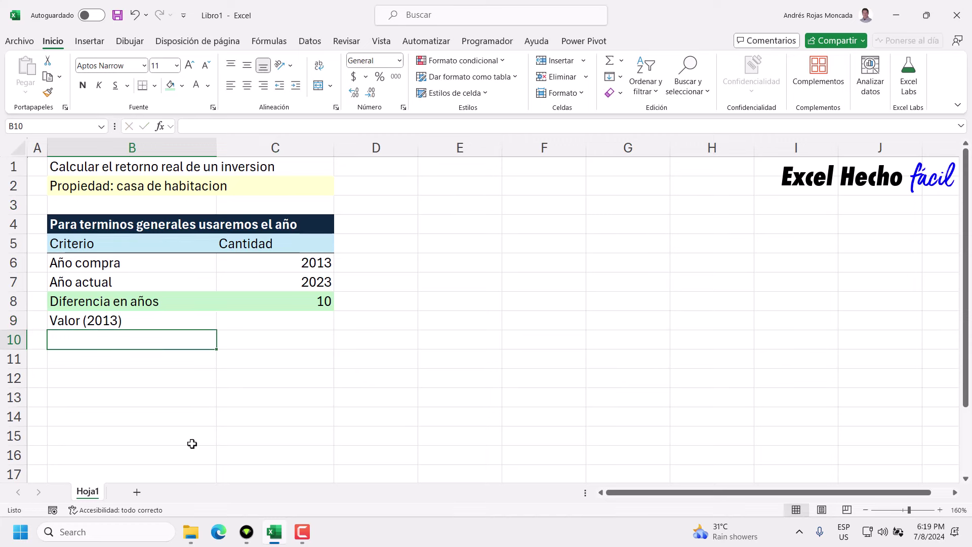
click(163, 322)
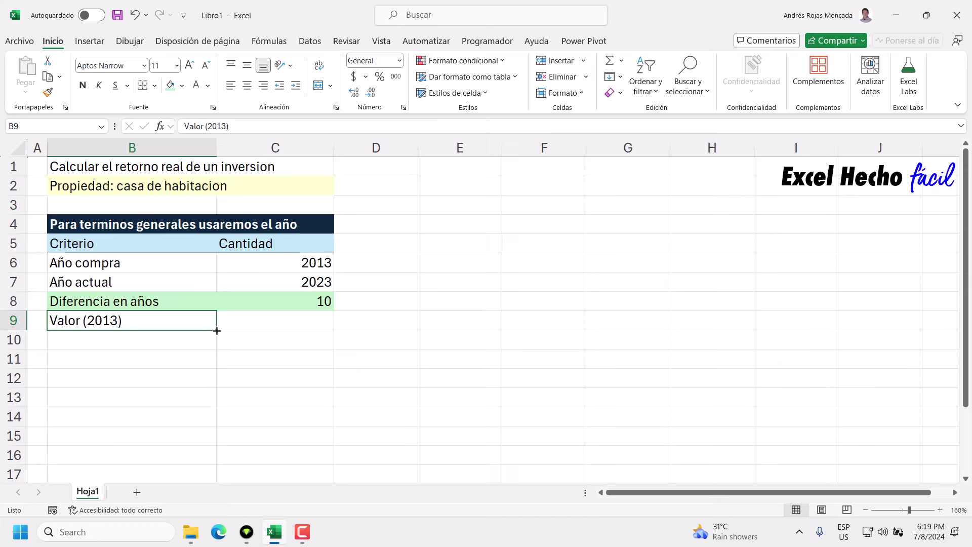
drag(217, 329, 188, 352)
click(111, 340)
double_click(112, 340)
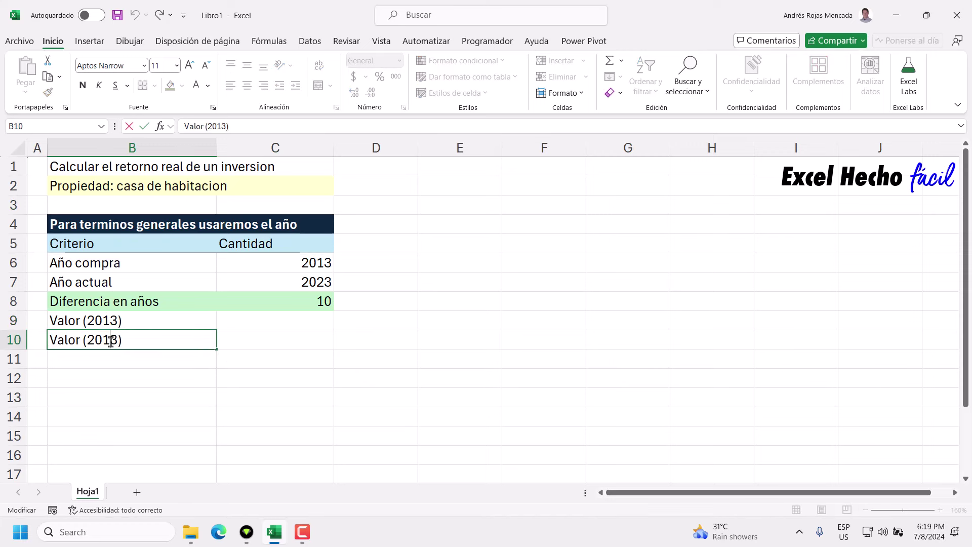
text(2)
key(Return)
Step: Enter 45000 in C9 and 175500 in C10
click(239, 323)
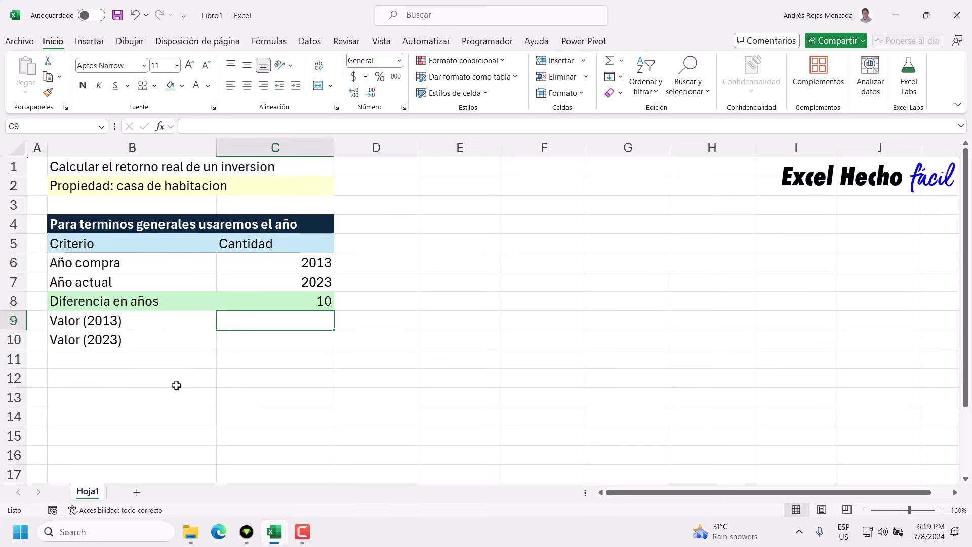
text(45000)
key(Return)
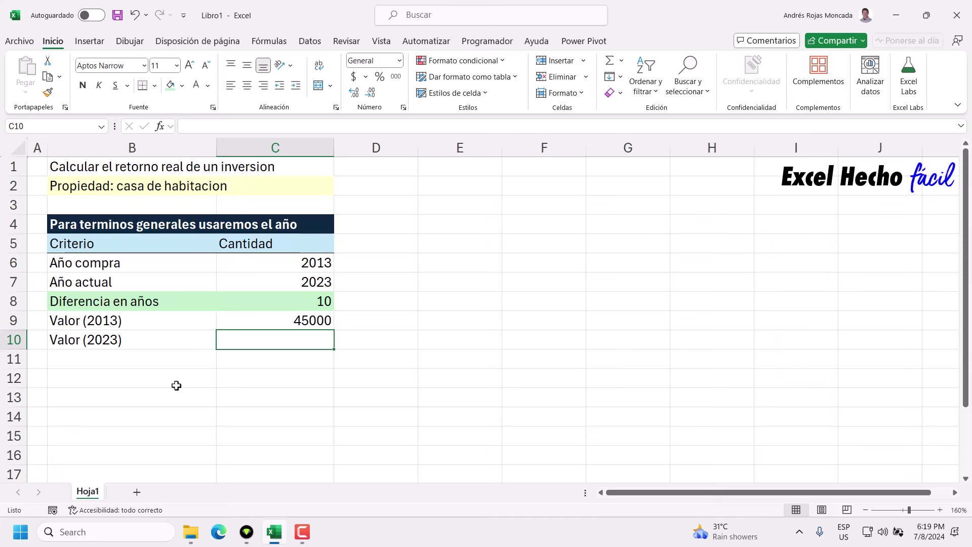
text(1)
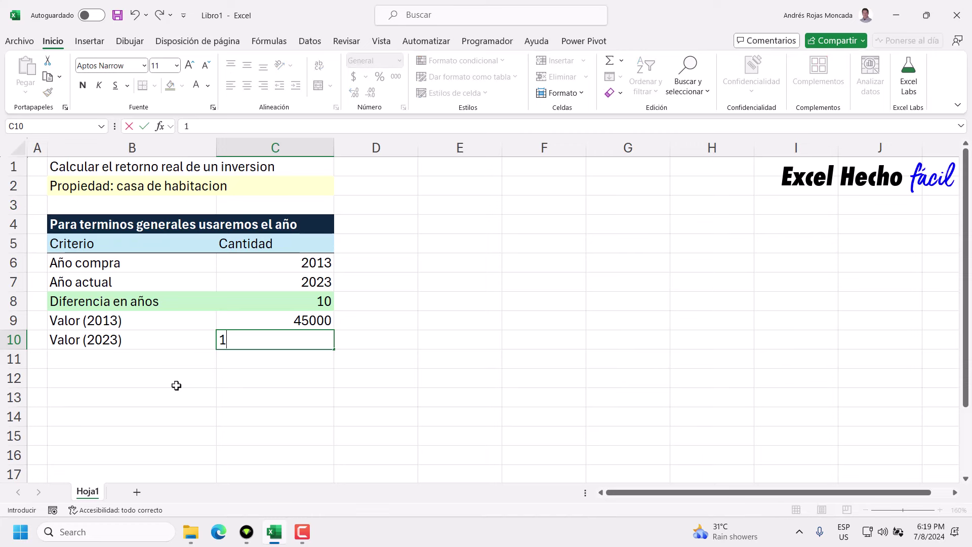
text(75500)
key(Return)
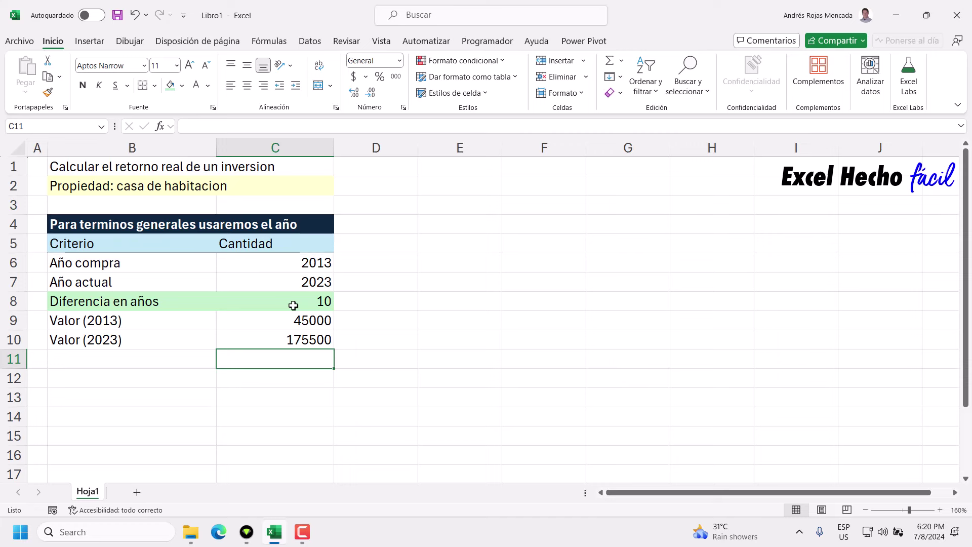
Step: Review the year labels, year values and difference formula in rows 6–8
click(128, 267)
click(263, 264)
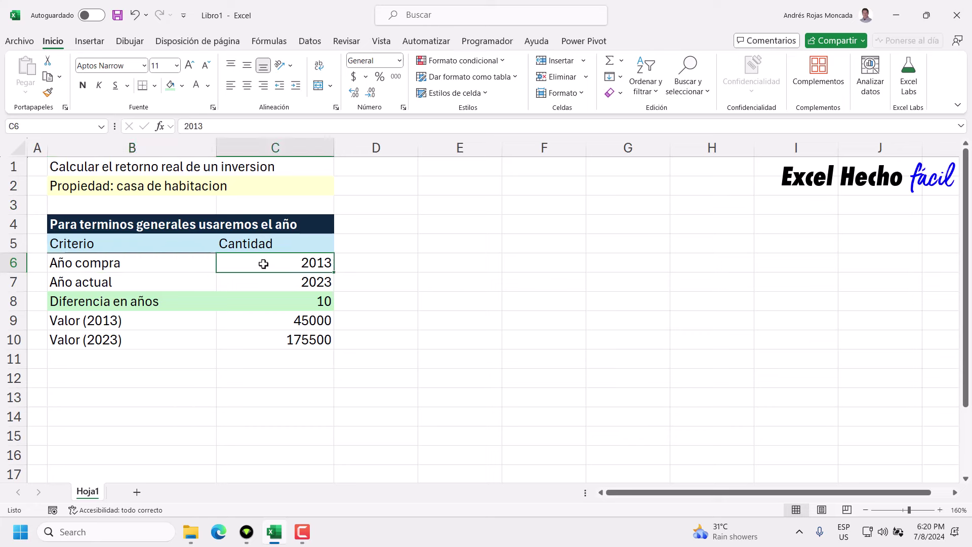
click(161, 285)
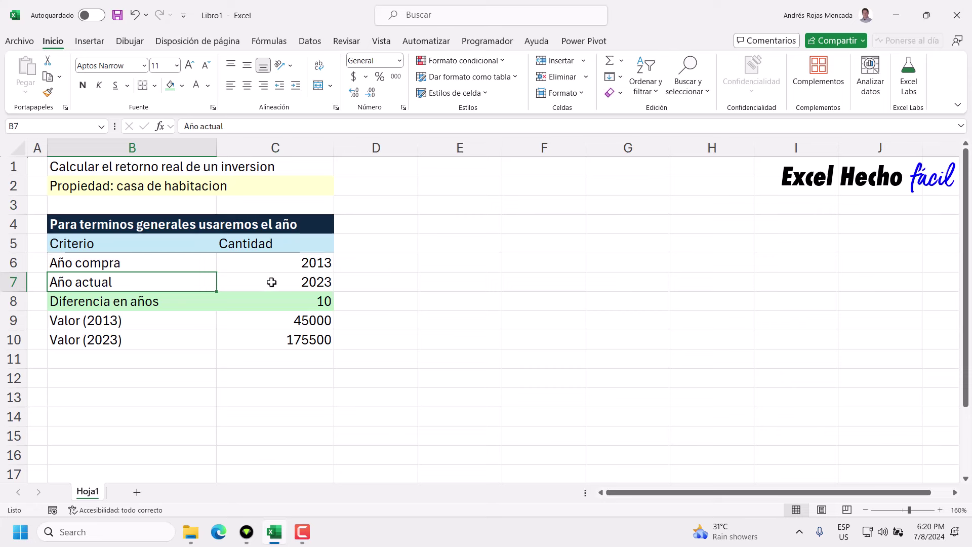
click(285, 300)
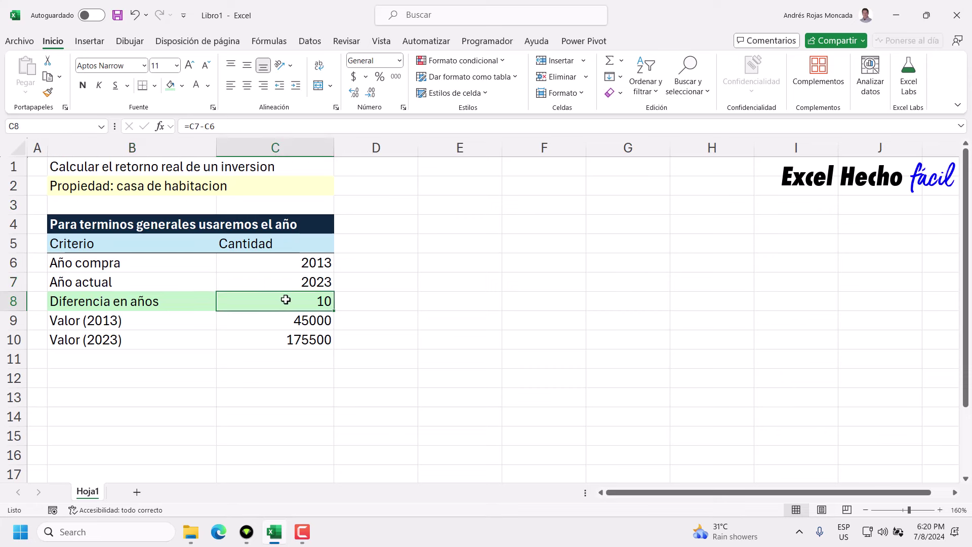
drag(290, 282, 294, 267)
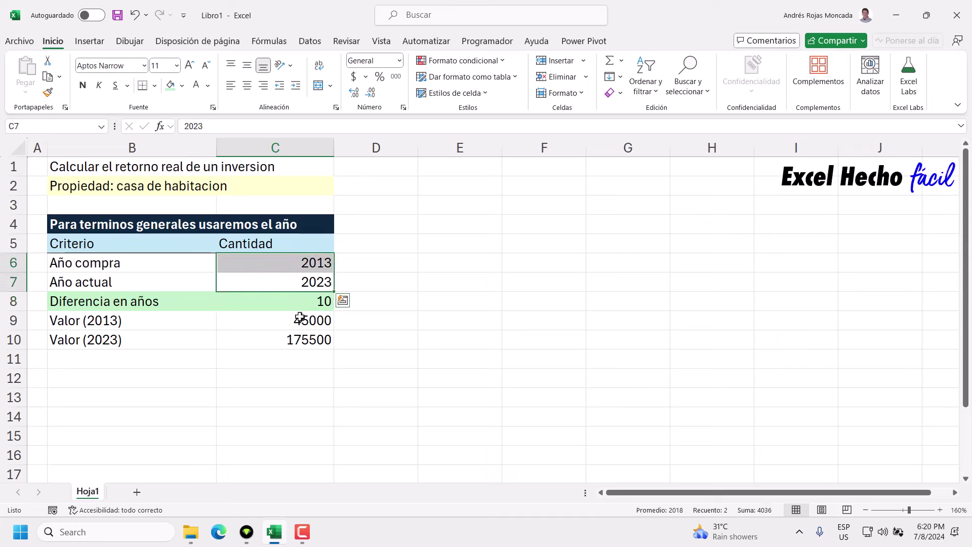
Step: Format C9:C10 as Moneda, showing $45,000.00 and $175,500.00
drag(300, 318, 300, 338)
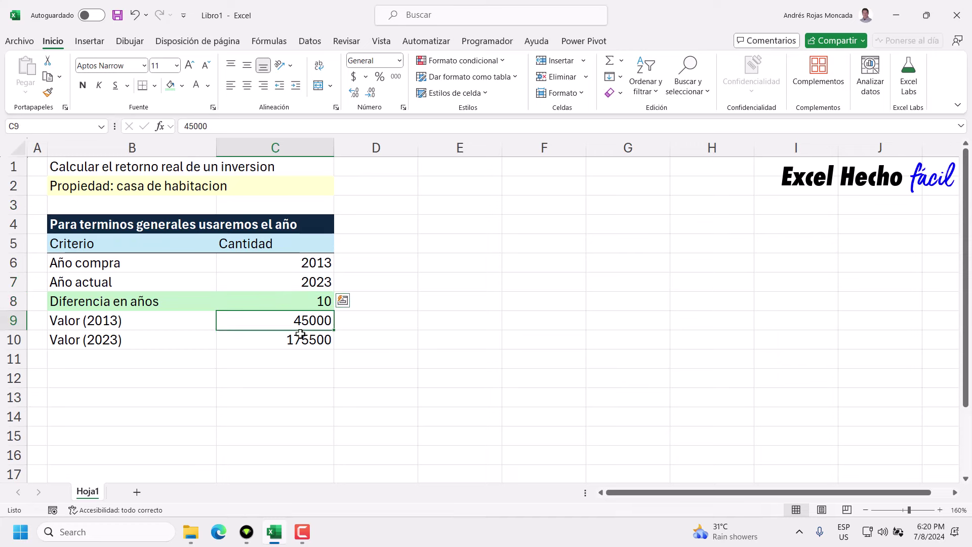
click(400, 60)
click(402, 145)
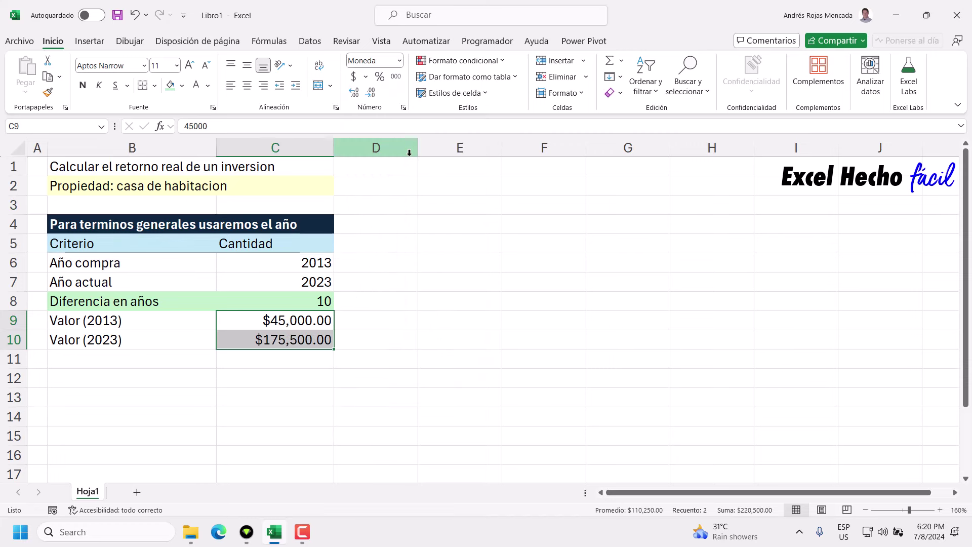
click(298, 322)
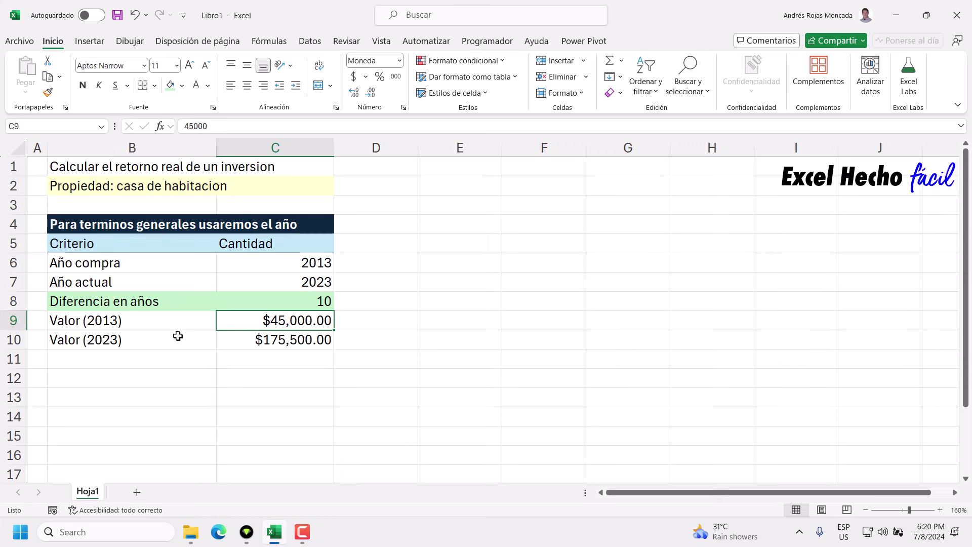
click(254, 339)
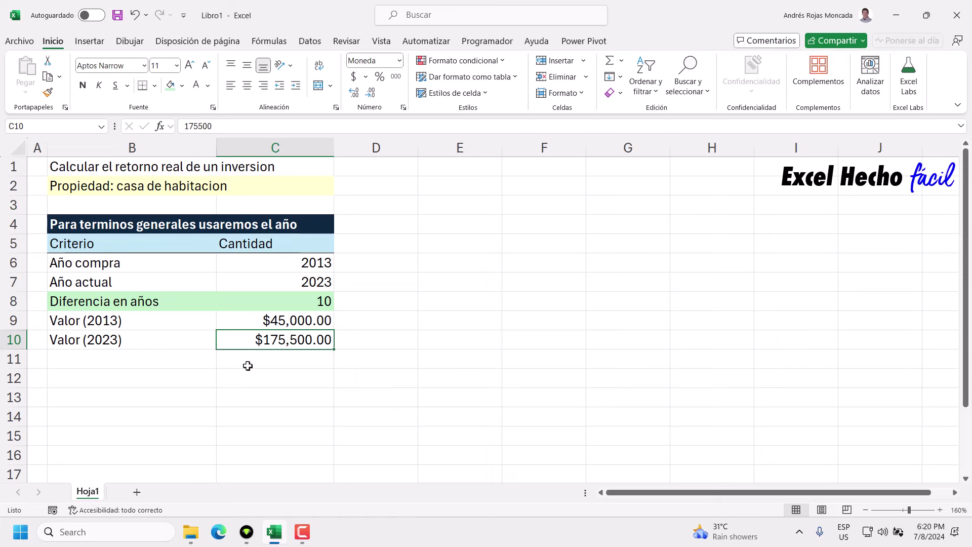
Step: Enter the label 'Retorno Real Anual (%)' in cell B11
click(169, 359)
text(Re)
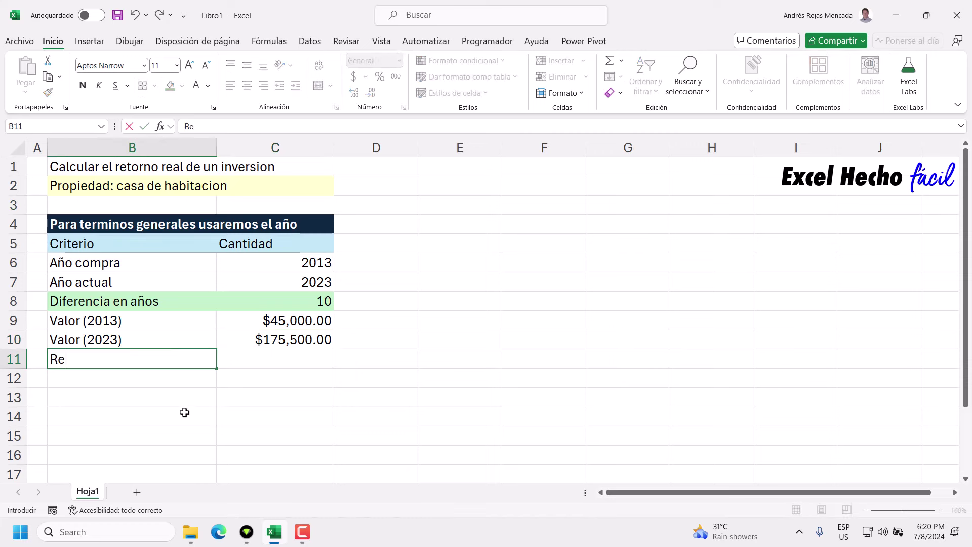
text(torno real)
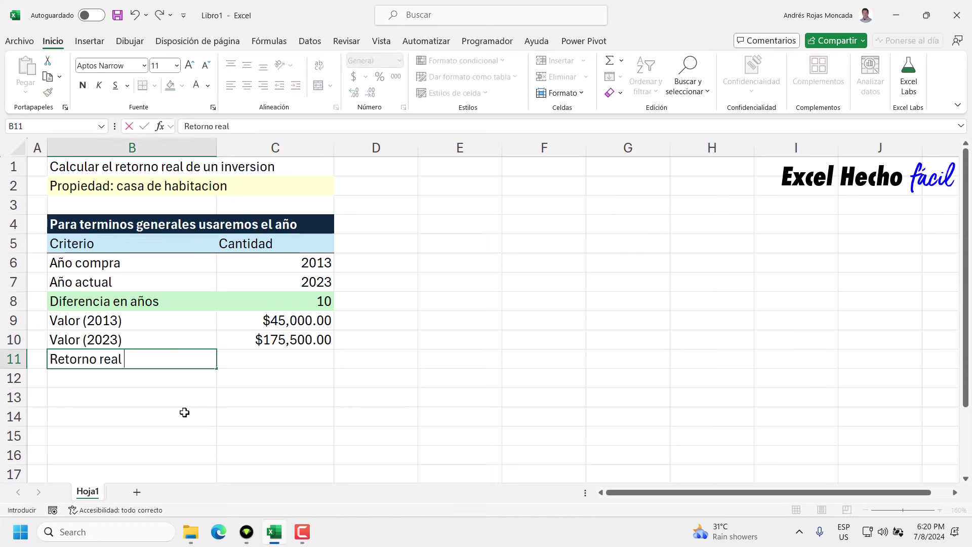
key(BackSpace)
key(BackSpace)
key(BackSpace)
key(BackSpace)
text(Real )
text(Anual)
key(Tab)
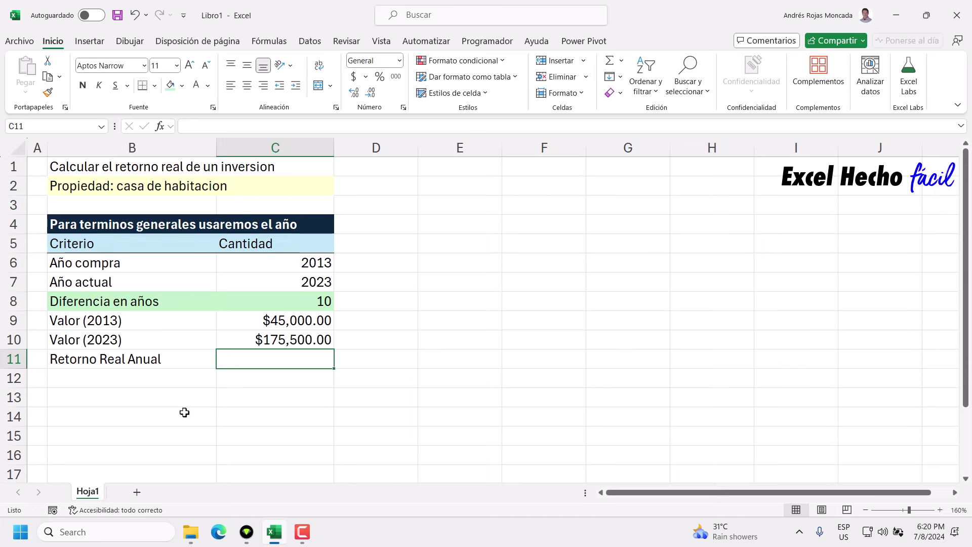
click(183, 362)
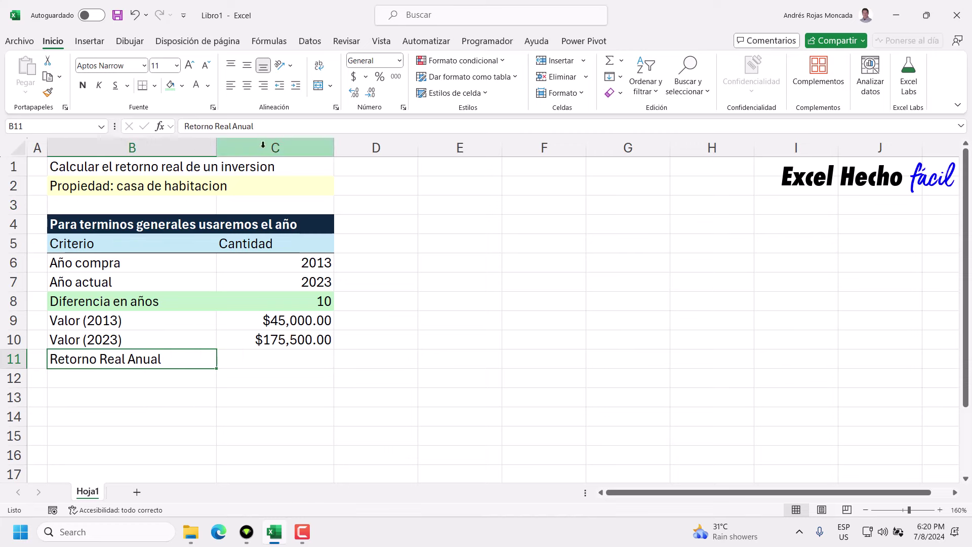
double_click(271, 127)
click(271, 130)
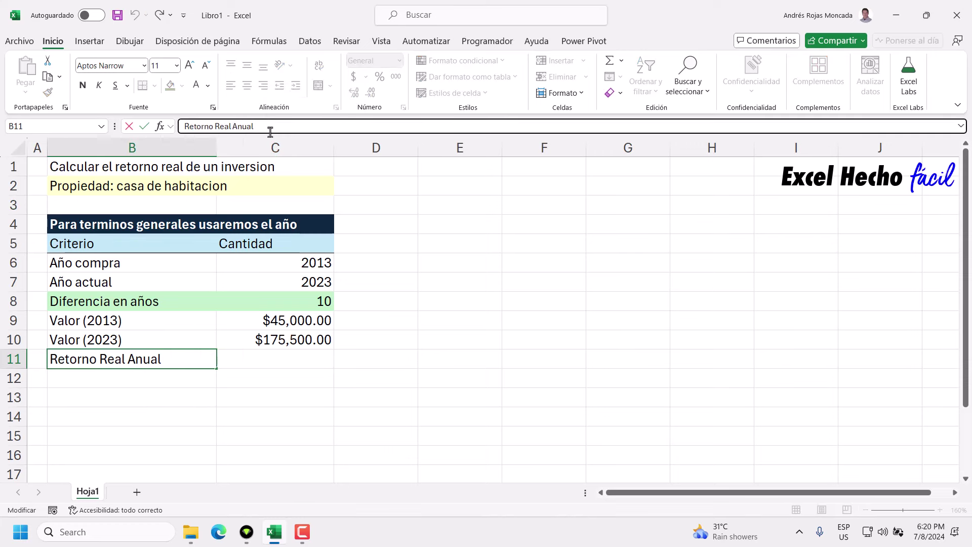
text(()
text(%))
key(Return)
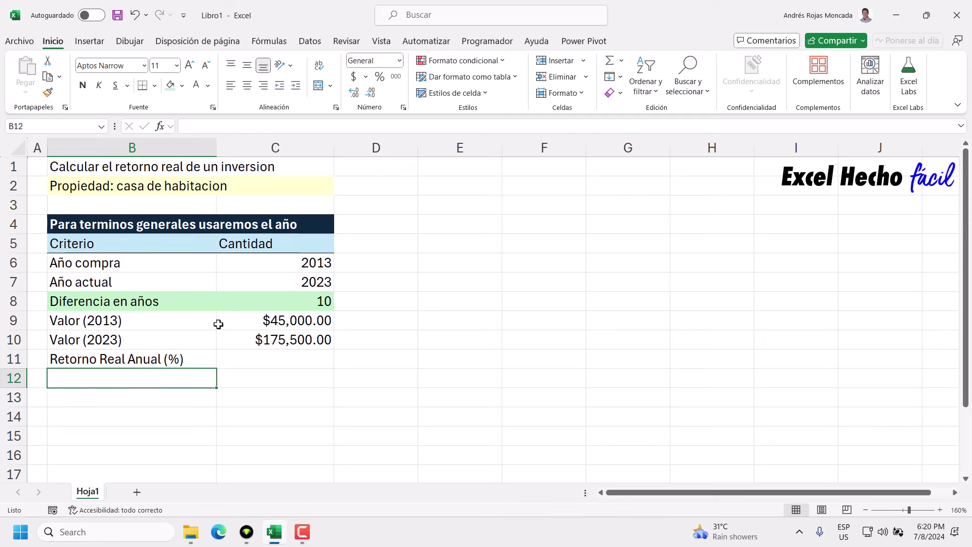
Step: Shade the return row B11:C11 with a light pink fill
drag(199, 363, 255, 364)
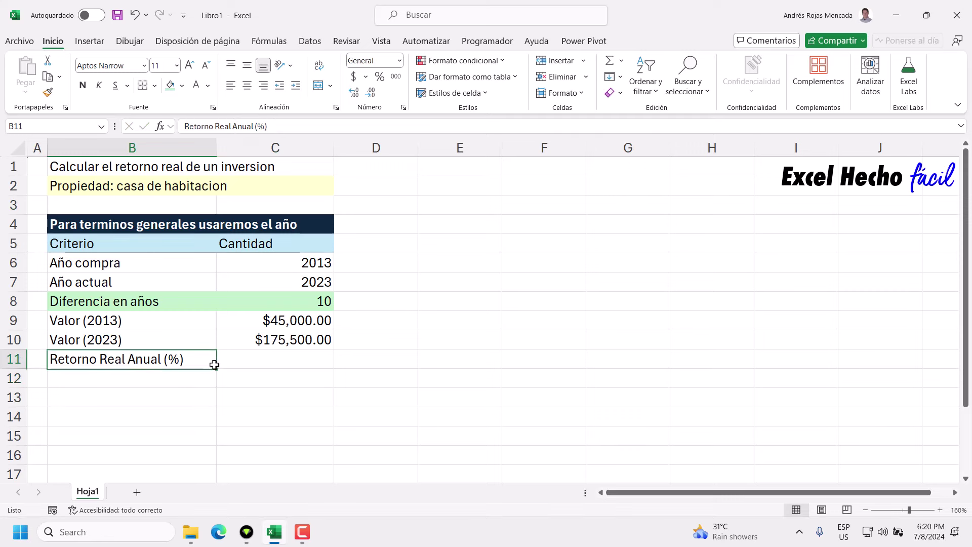
click(182, 86)
click(233, 154)
click(261, 360)
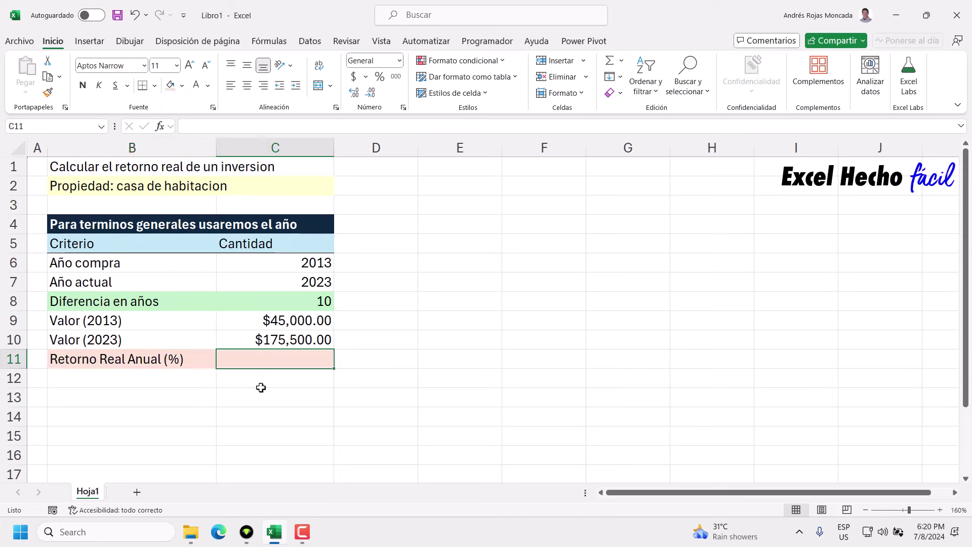
Step: Start C11's formula as =(C10/C9), dividing the 2023 value by the 2013 value
text(=)
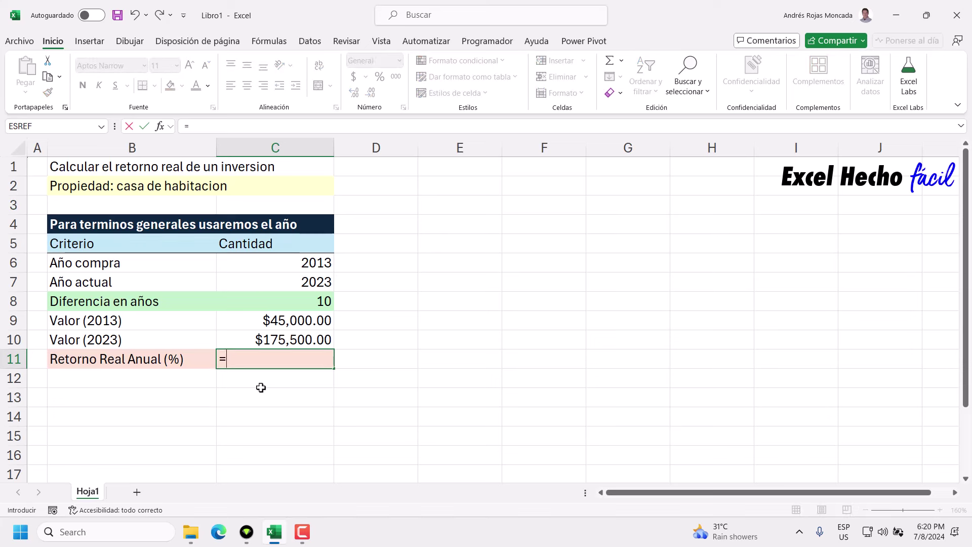
text(()
click(260, 340)
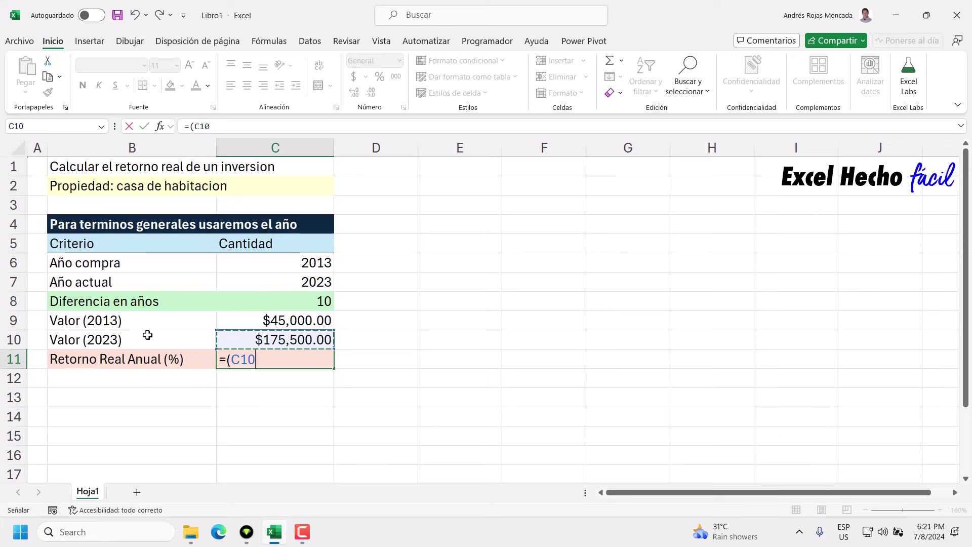
text(/)
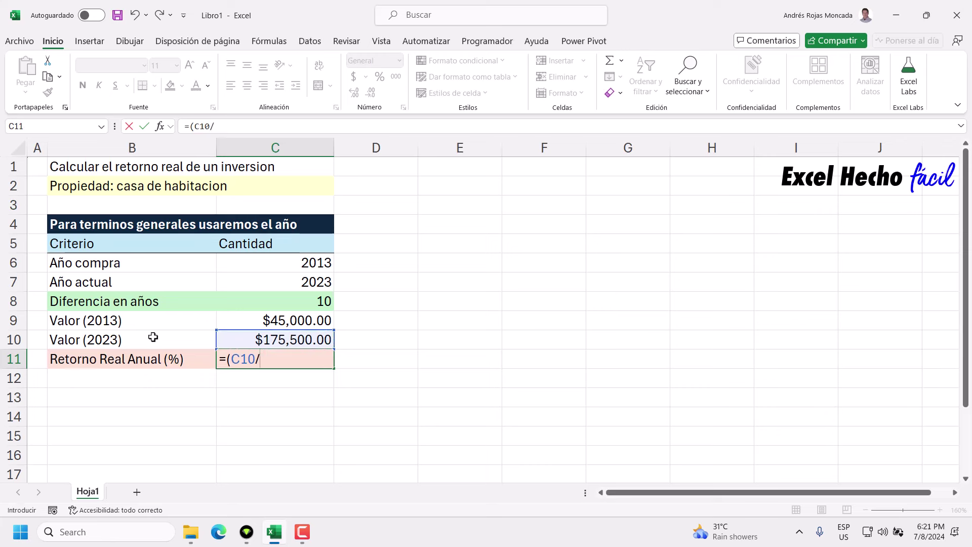
click(251, 321)
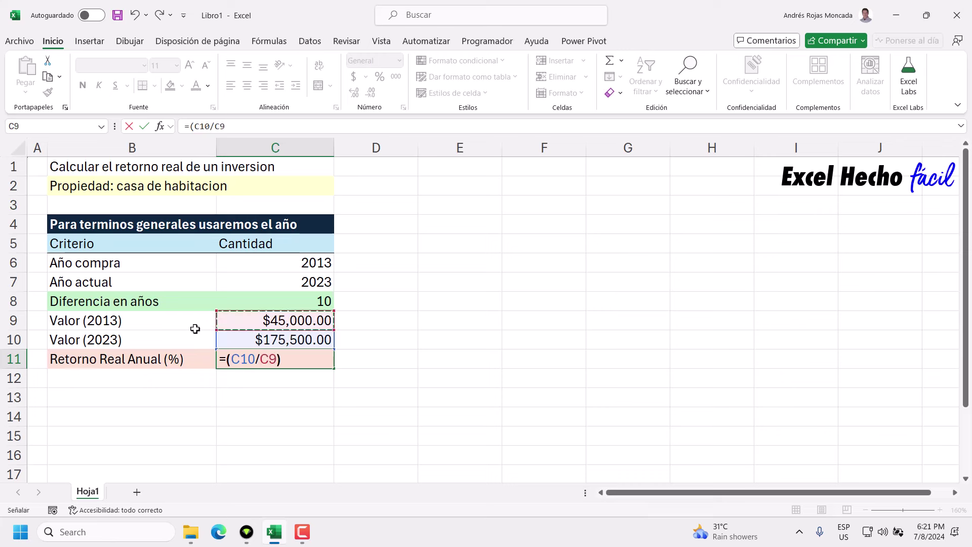
text())
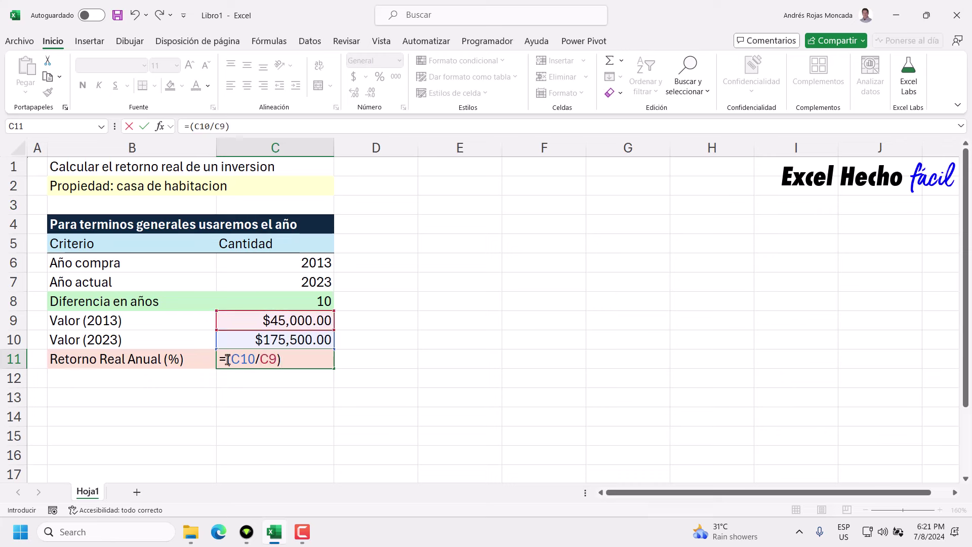
Step: Preview the (C10/C9) ratio with F9, then undo back to the formula
drag(226, 359, 296, 360)
key(F9)
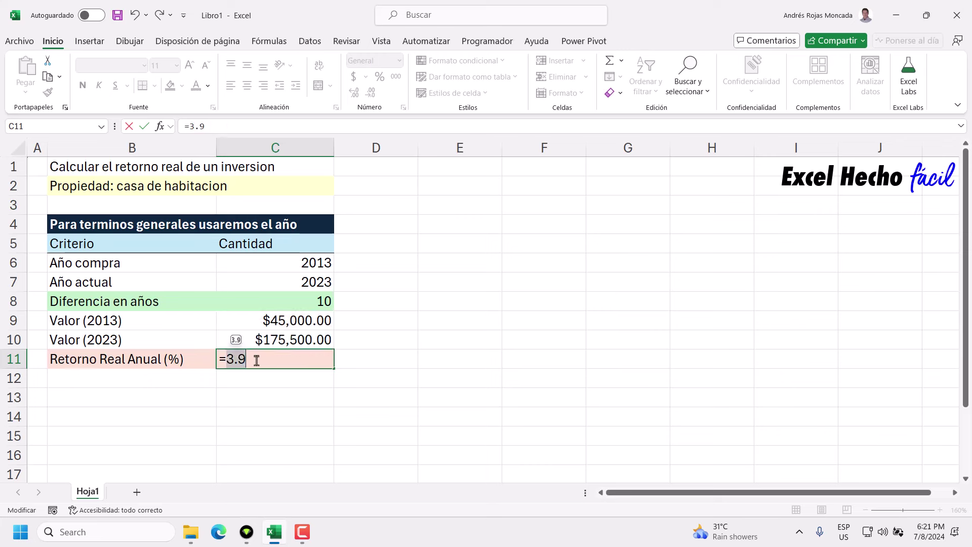
key(ctrl+z)
click(286, 362)
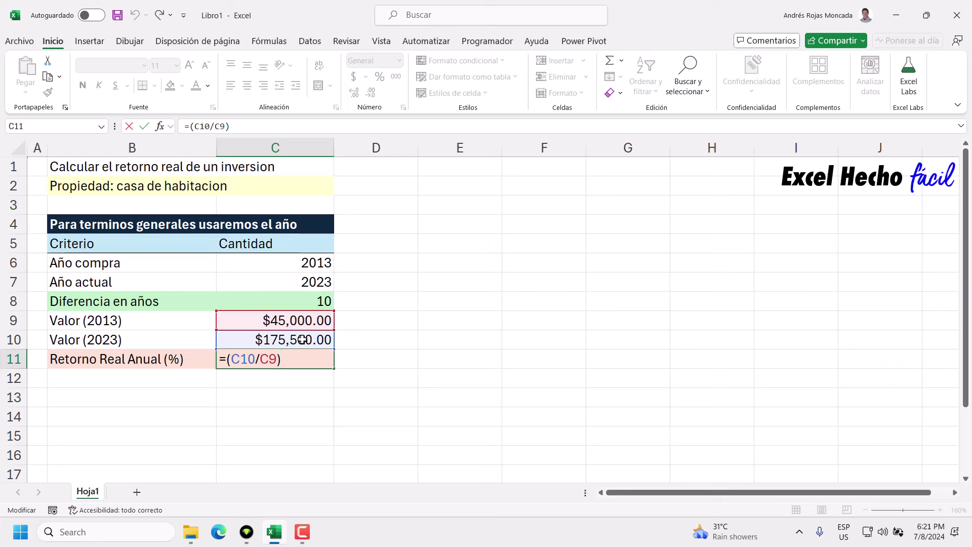
drag(282, 359, 226, 359)
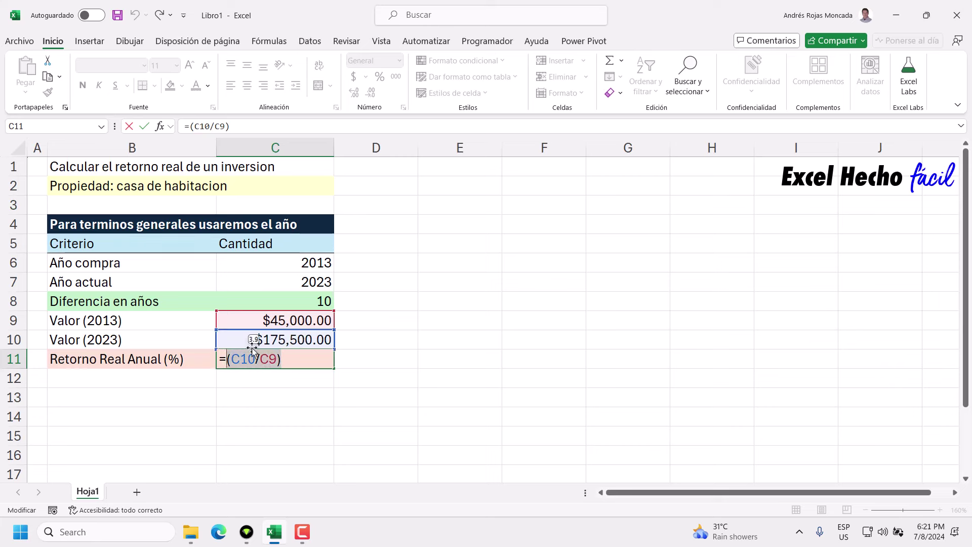
click(291, 359)
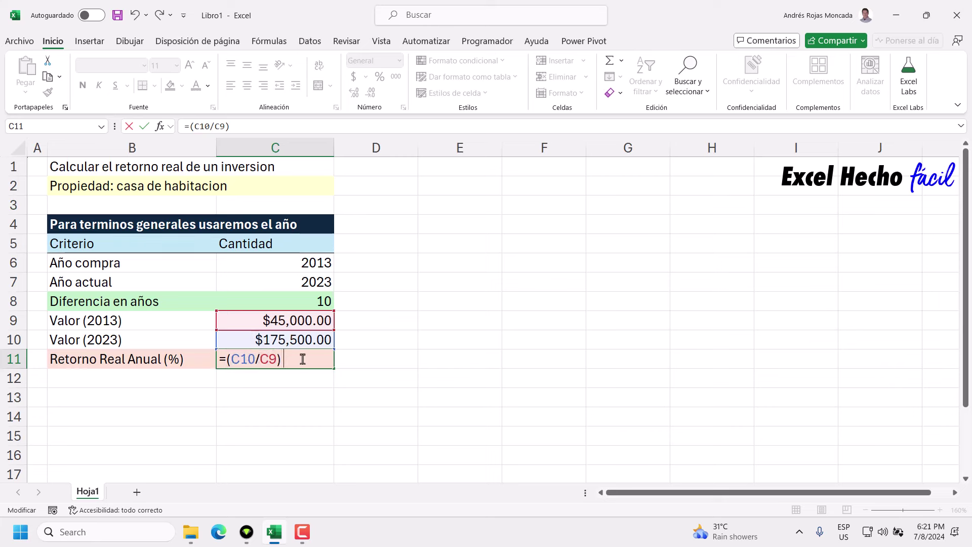
Step: Append a test term C9*3.9, evaluate it with F9, and delete the result
click(294, 319)
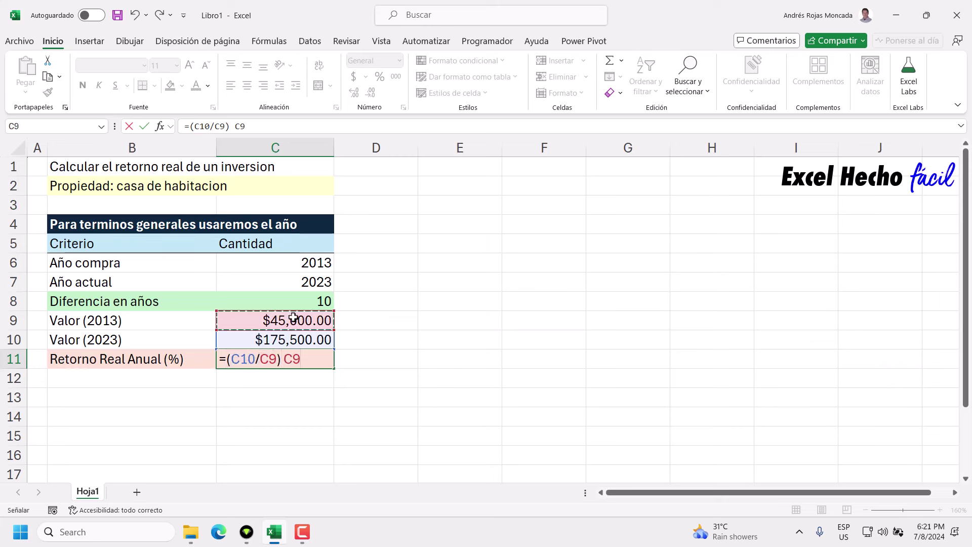
text(*3.9)
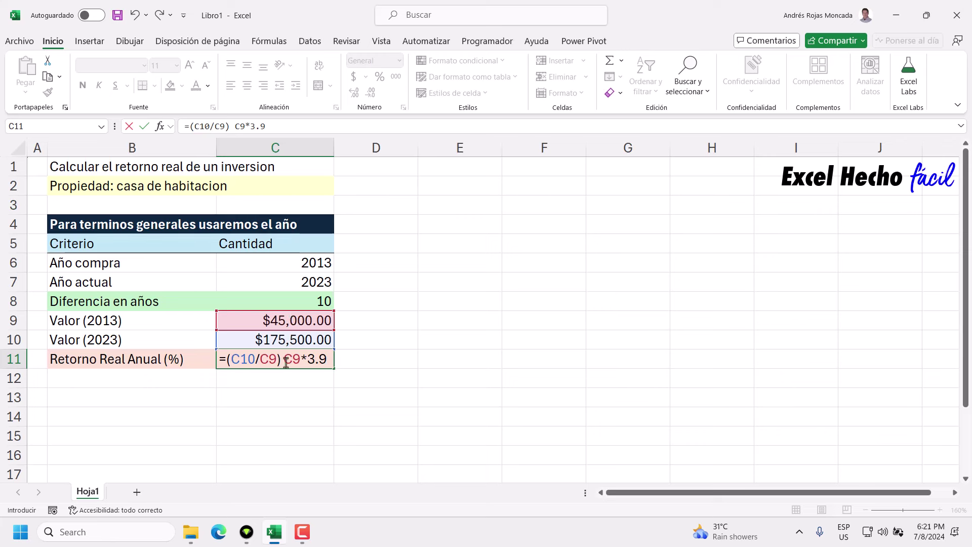
drag(283, 359, 333, 361)
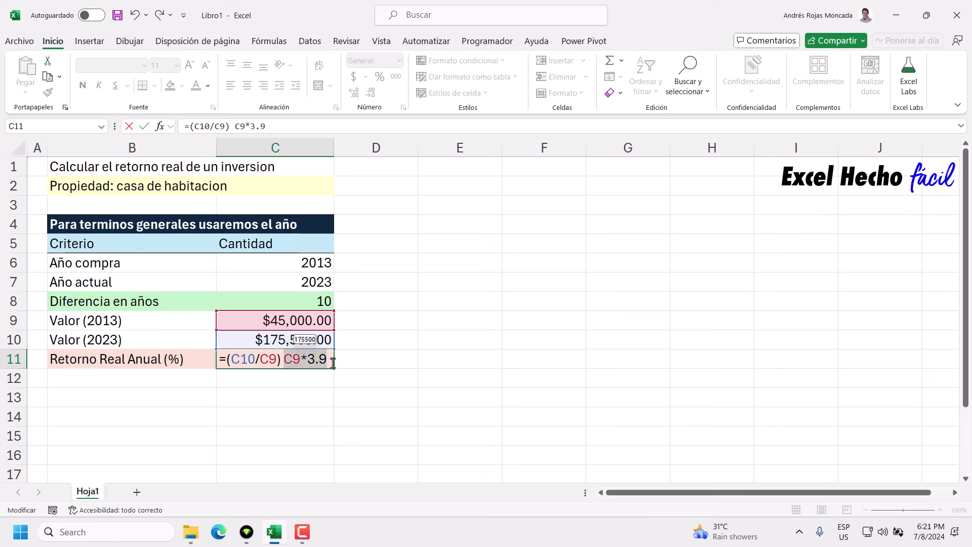
key(F9)
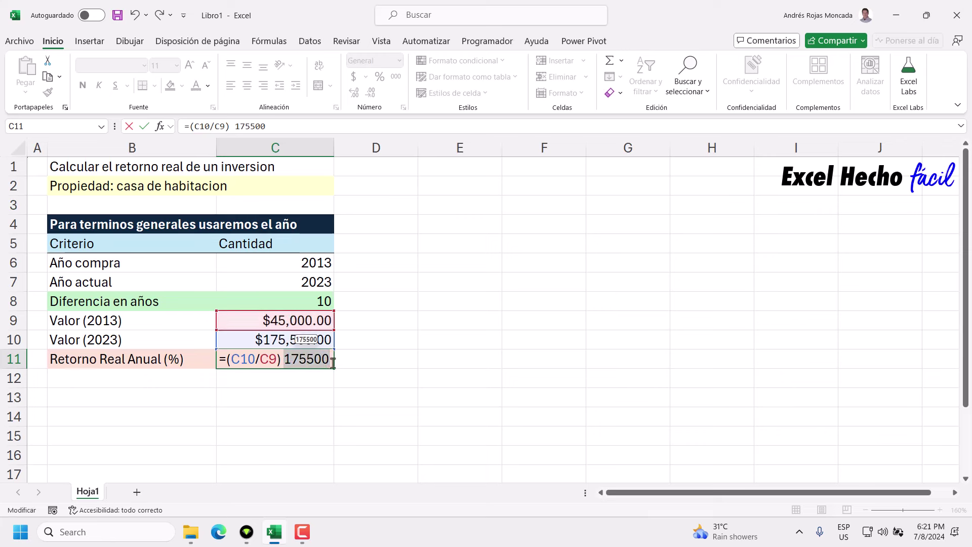
key(BackSpace)
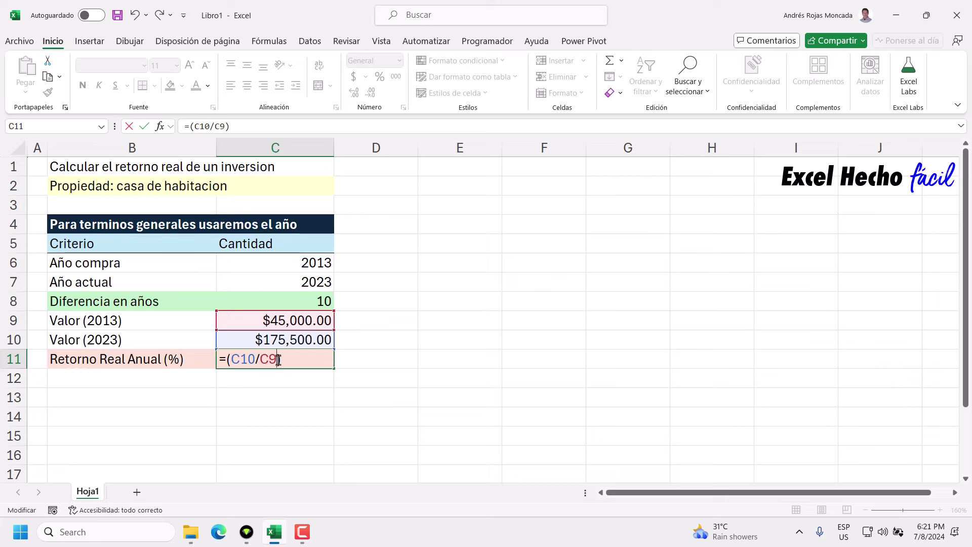
drag(282, 359, 226, 359)
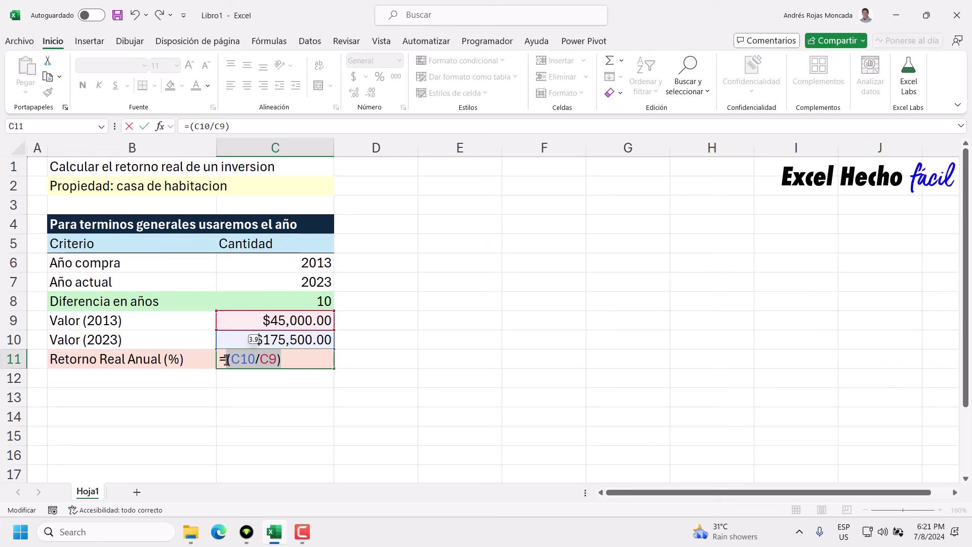
click(283, 360)
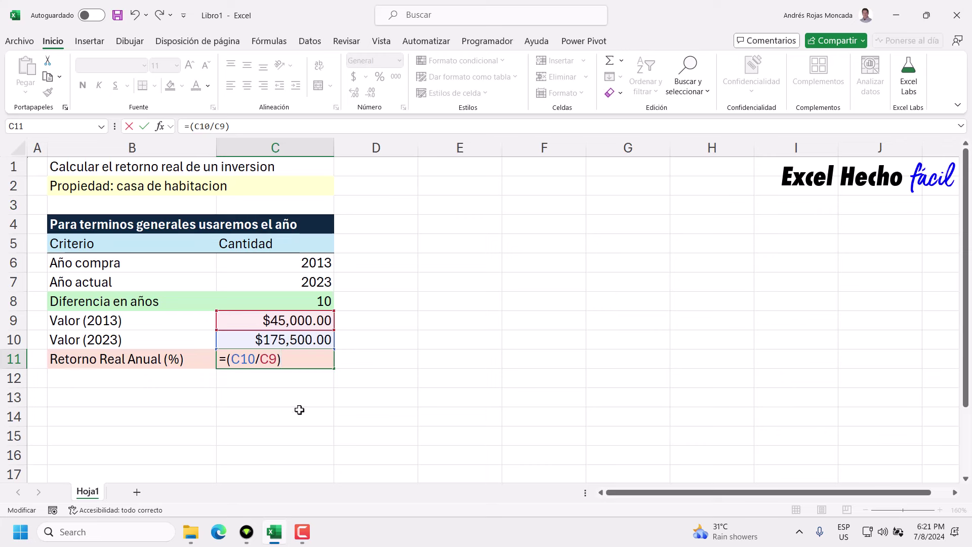
Step: Extend C11 to =(C10/C9)^(1/C8)-1, giving 0.145793781
text(^)
text((1)
text(/10)
double_click(313, 359)
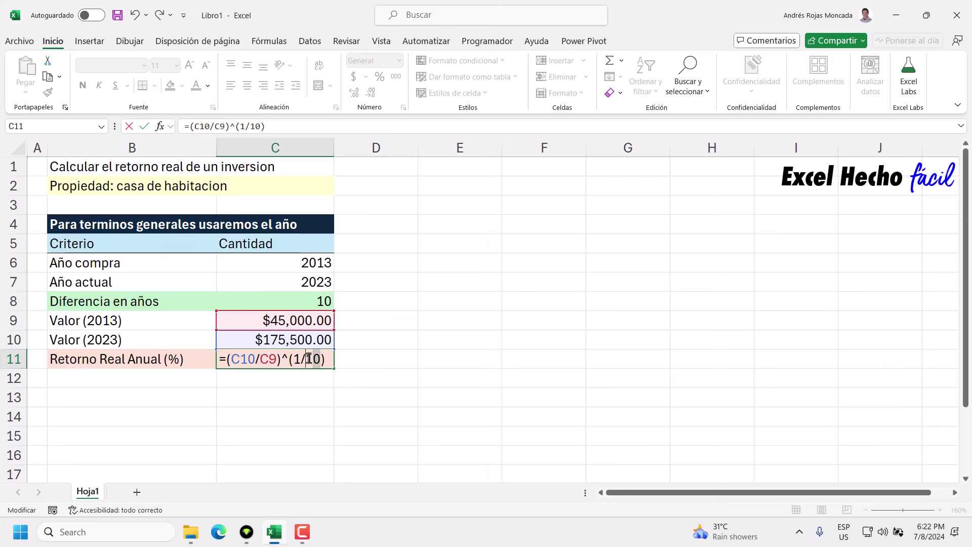
click(314, 308)
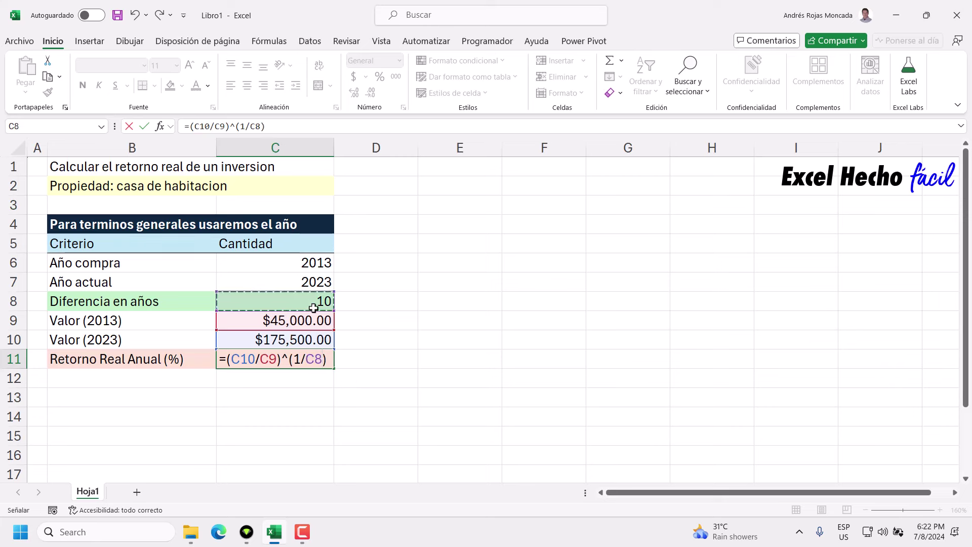
click(329, 365)
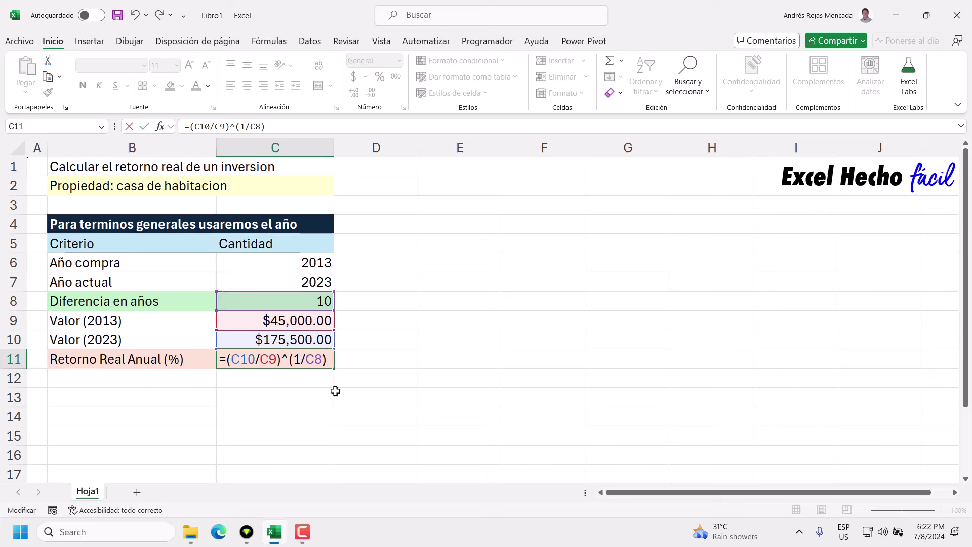
text(-1)
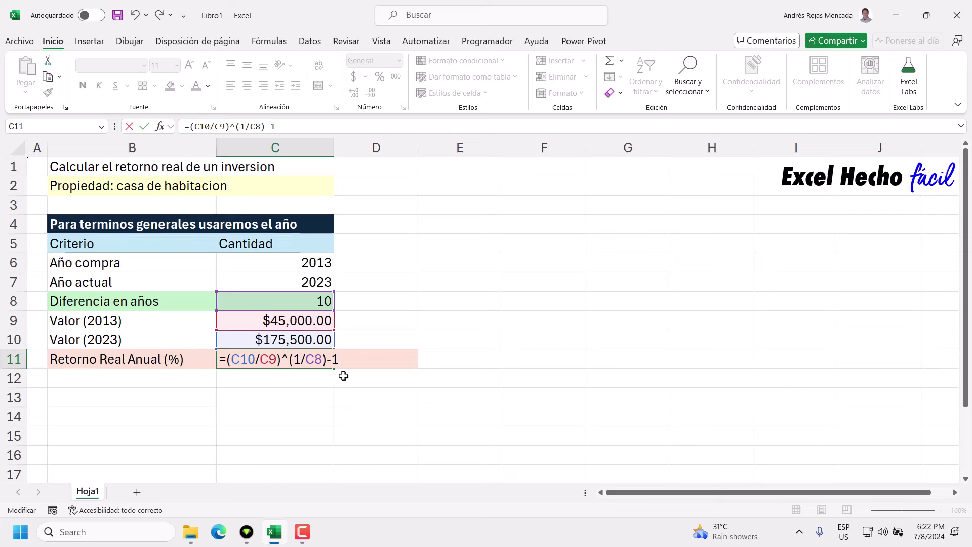
key(Return)
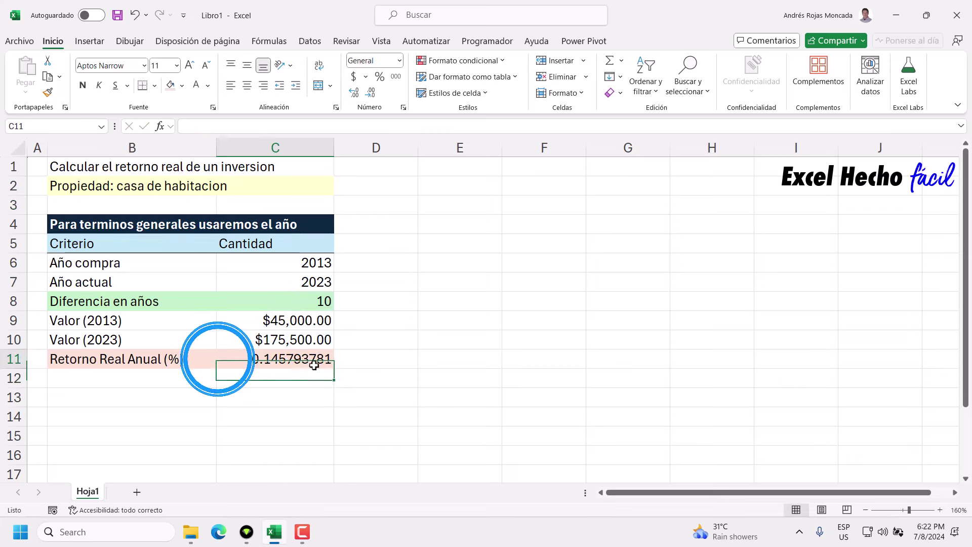
Step: Format C11 as Porcentaje to show 14.58%, then review C9, C11 and C10
click(314, 364)
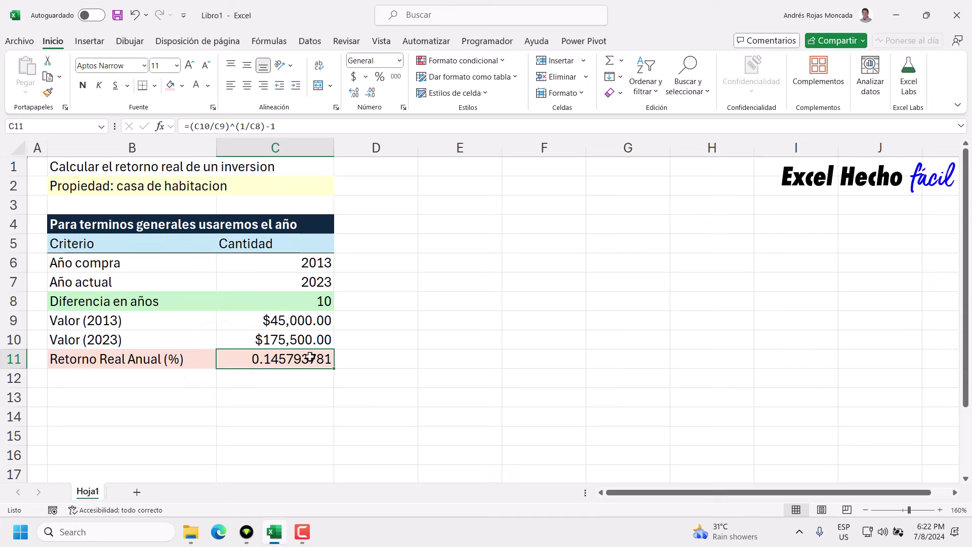
click(400, 61)
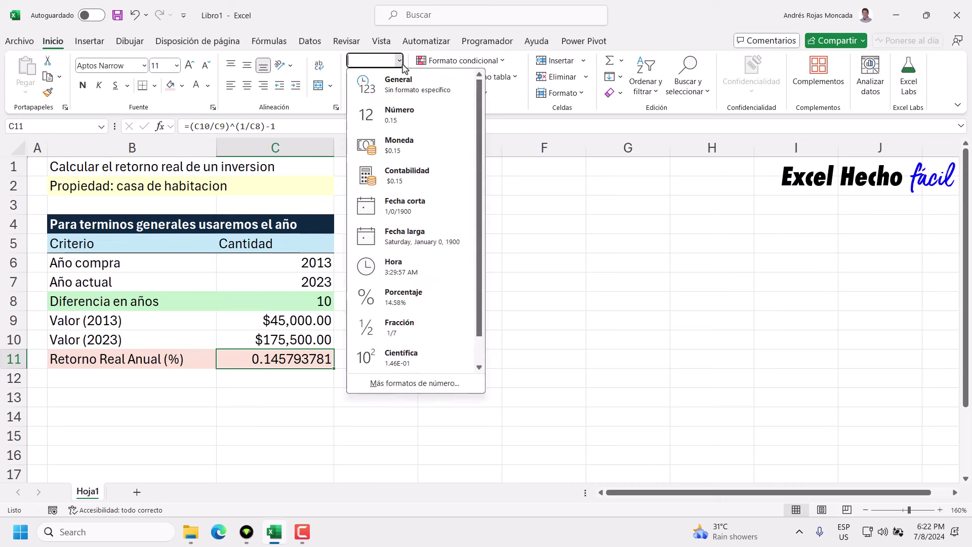
click(423, 303)
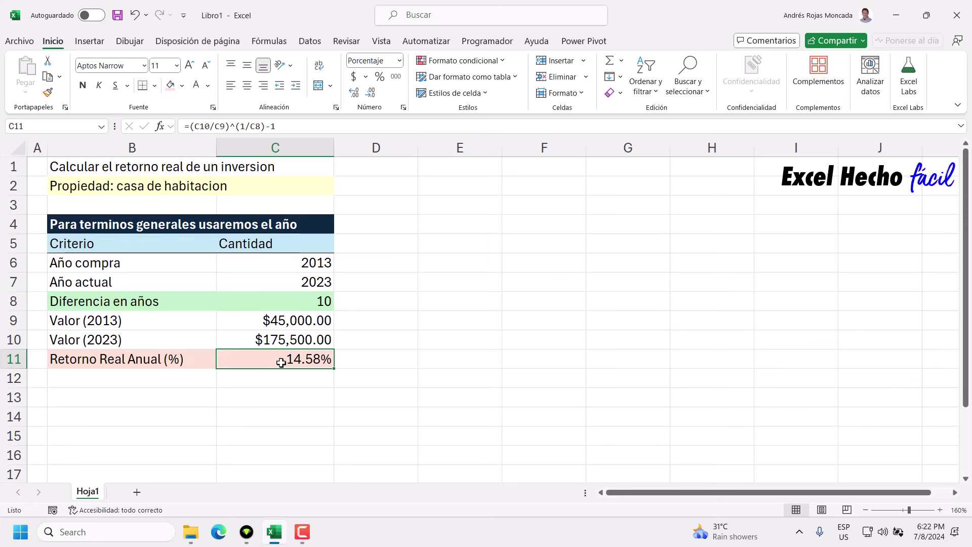
click(172, 380)
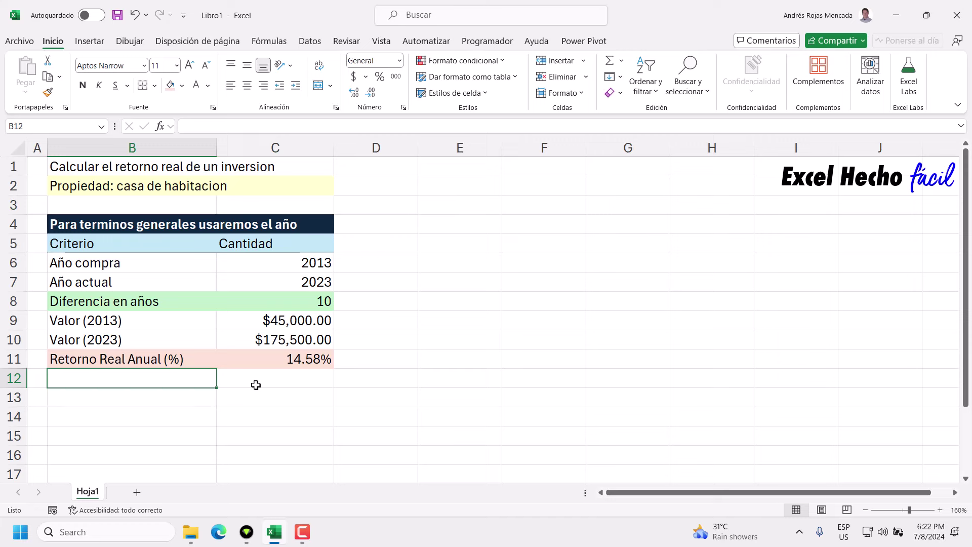
click(266, 323)
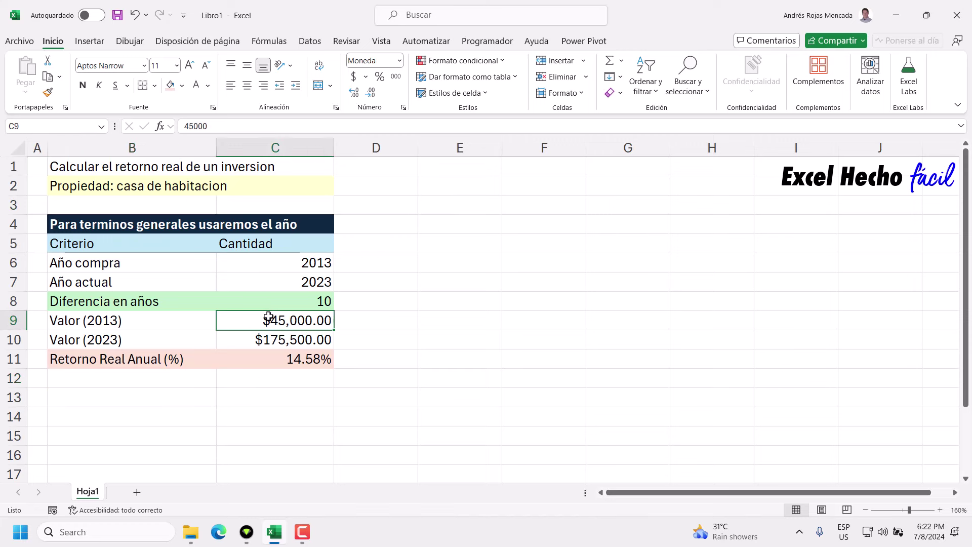
click(275, 355)
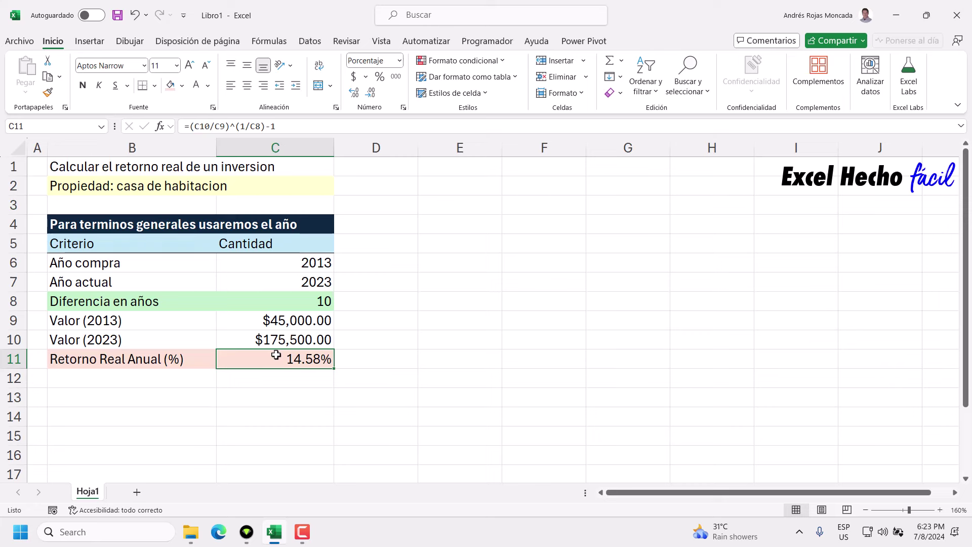
click(281, 340)
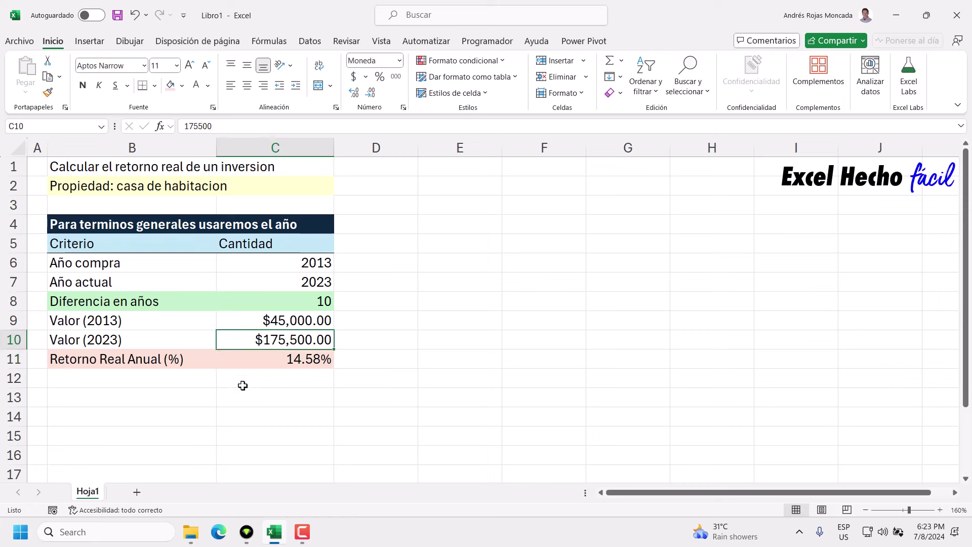
click(195, 380)
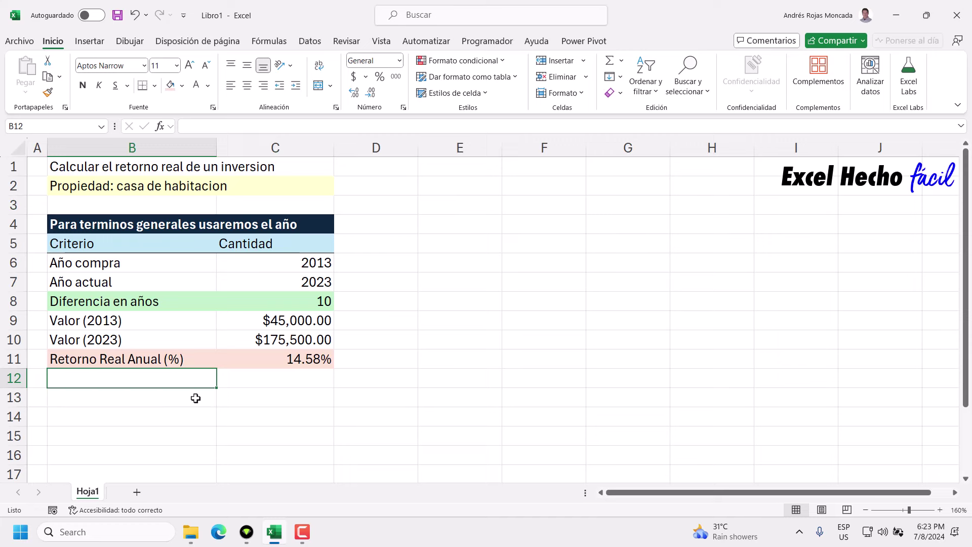
Step: Label B12 'Valor en el tiempo'
text(Valor)
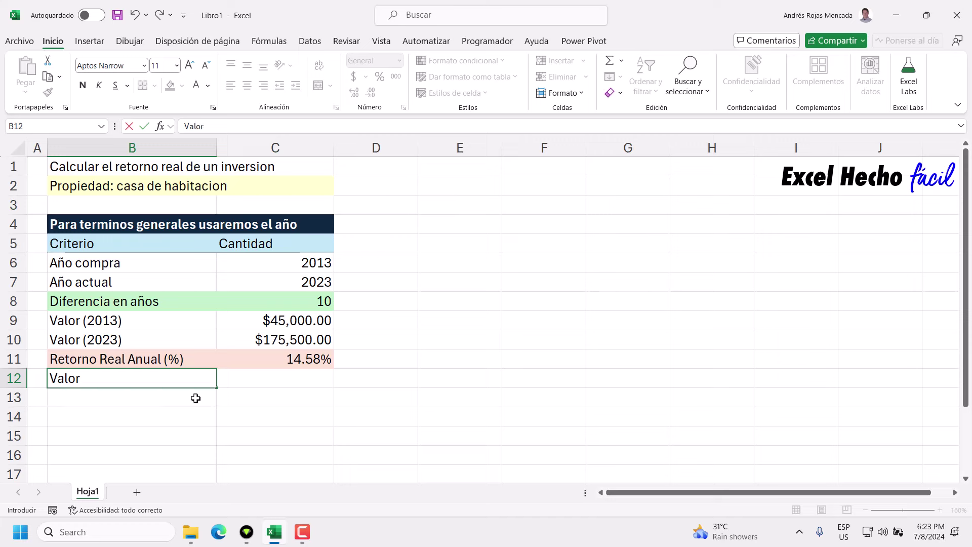
text( en el tiemp)
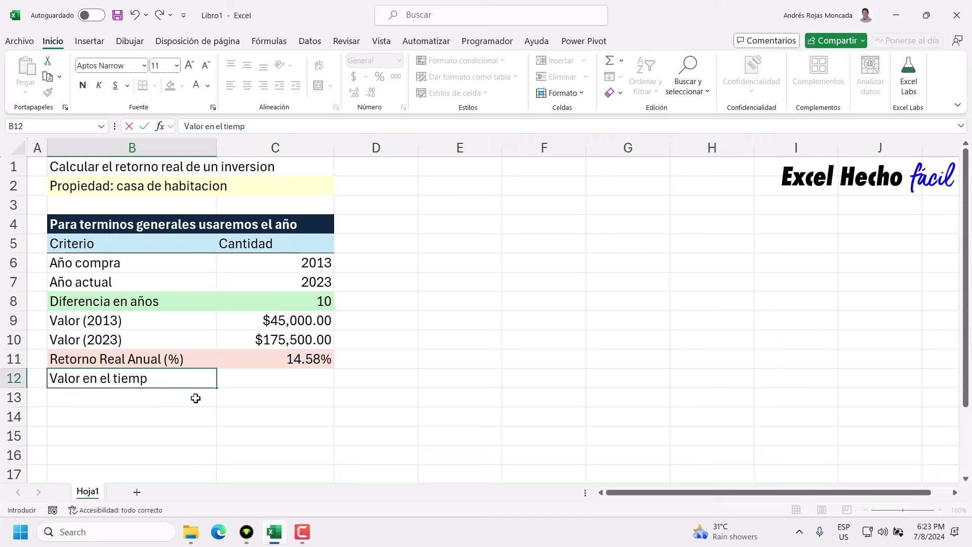
text(o)
key(Return)
key(Up)
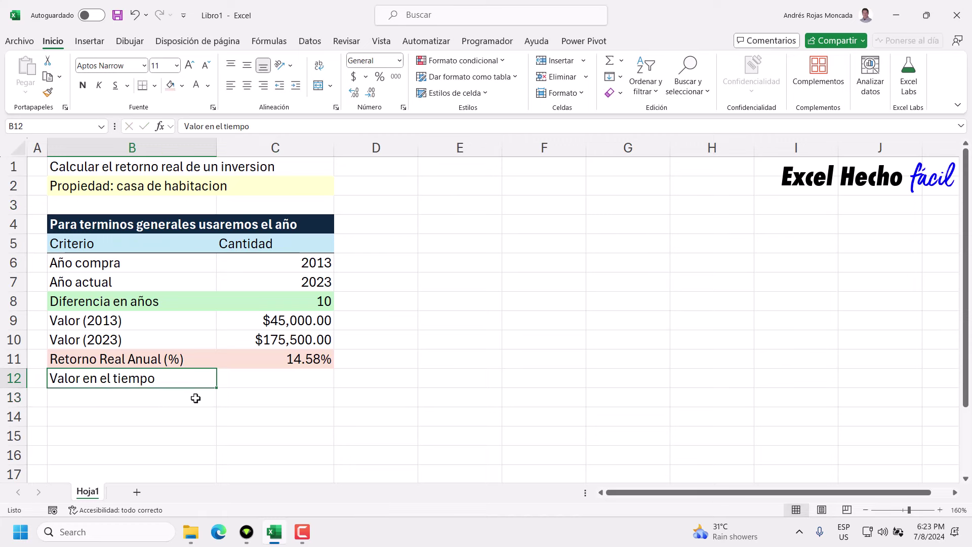
key(Right)
Step: Begin the C12 formula from the 2013 value C9 and the annual return C11
text(=)
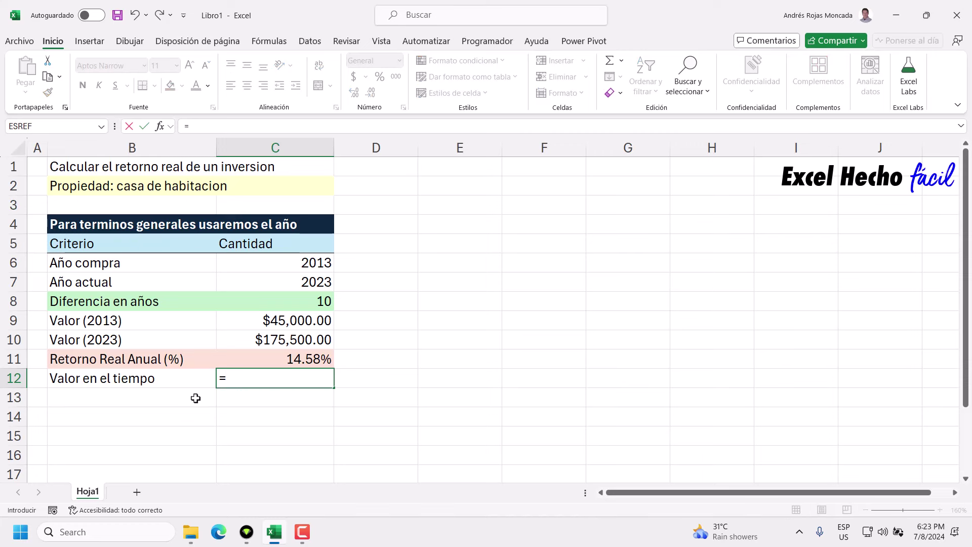
click(251, 322)
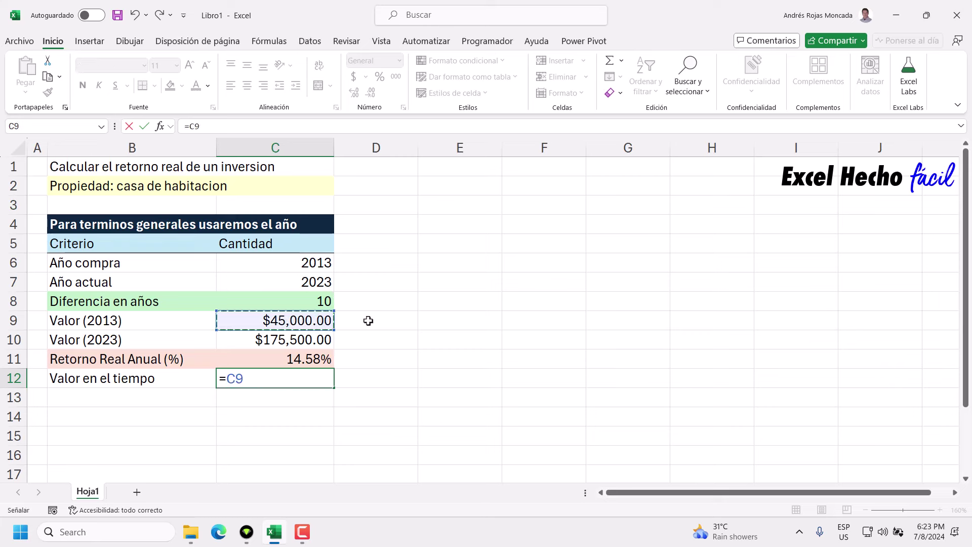
text(*(1+)
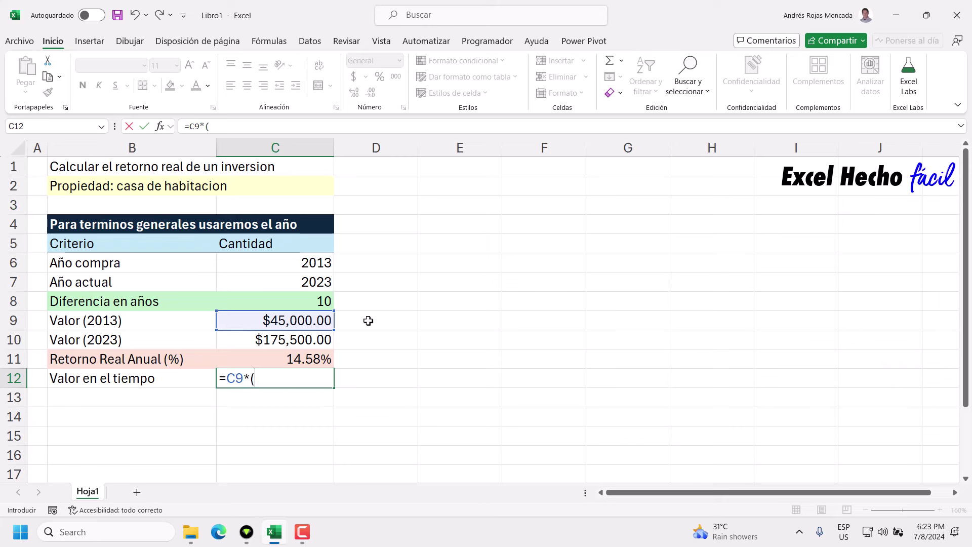
click(280, 361)
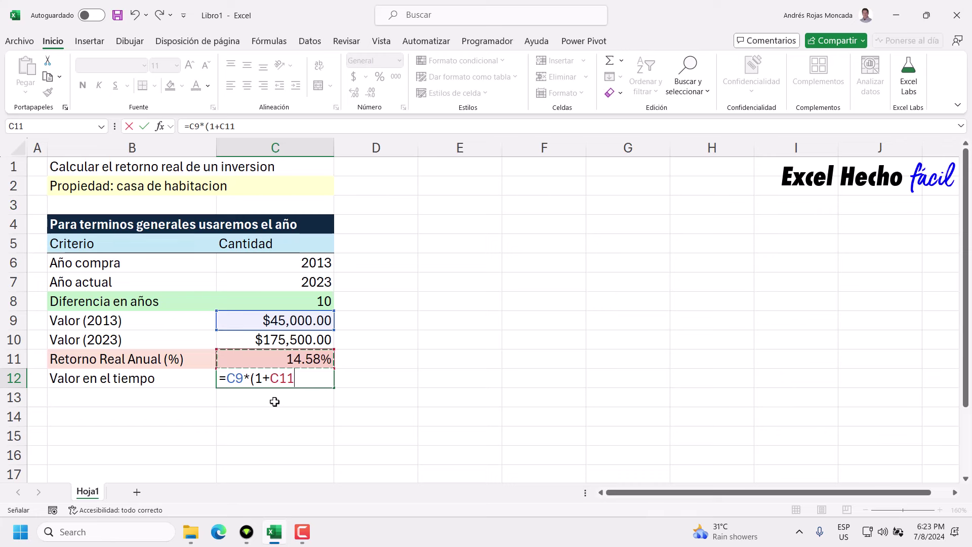
click(258, 378)
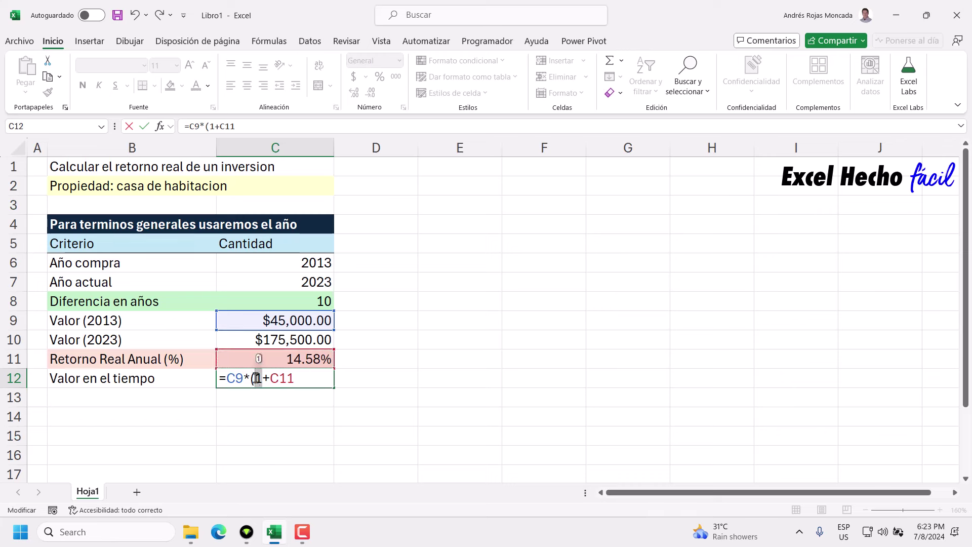
key(Left)
key(Left)
key(Left)
key(shift+Right)
key(shift+Right)
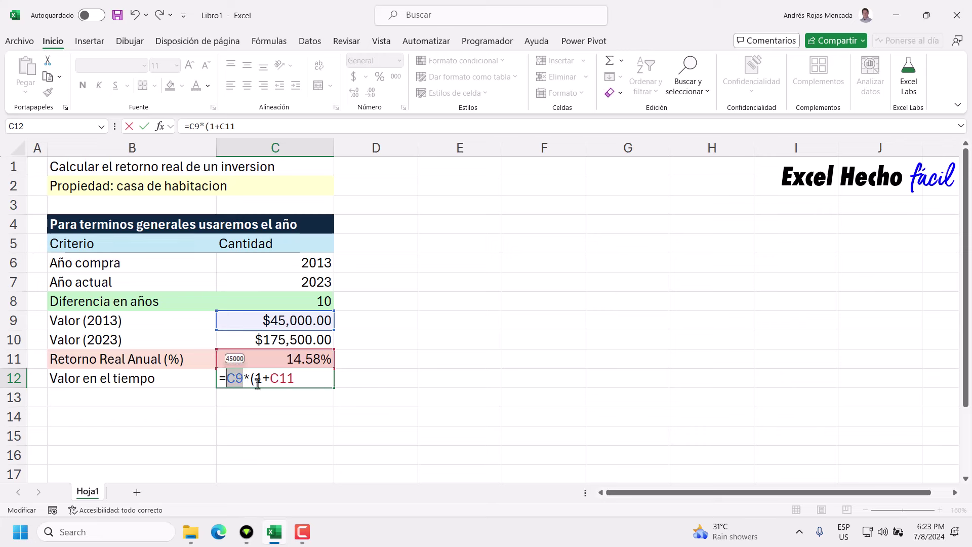
key(Right)
key(Right)
key(Right)
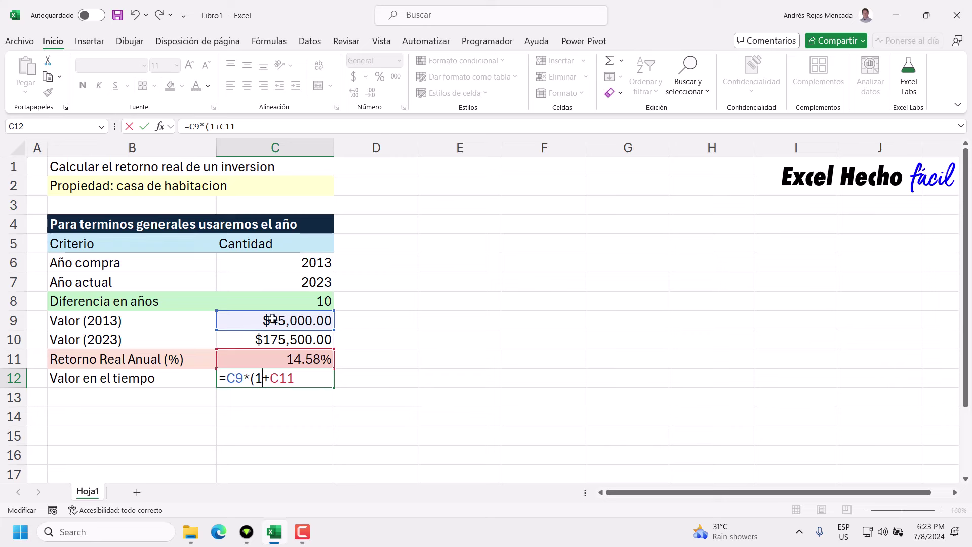
Step: Complete C12 as =C9*(1+C11)^C8, yielding $175,500.00
drag(269, 378, 295, 378)
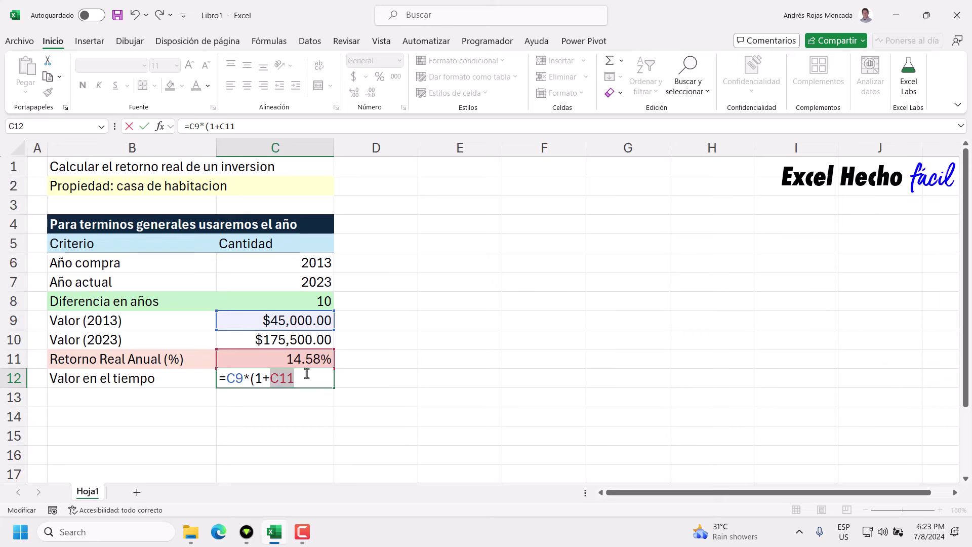
click(311, 379)
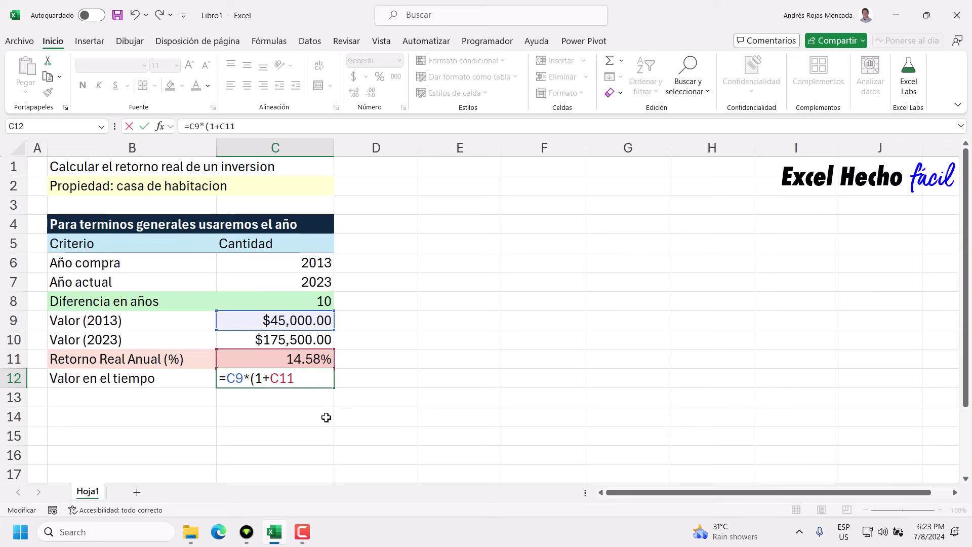
text())
text(^)
click(297, 303)
key(Return)
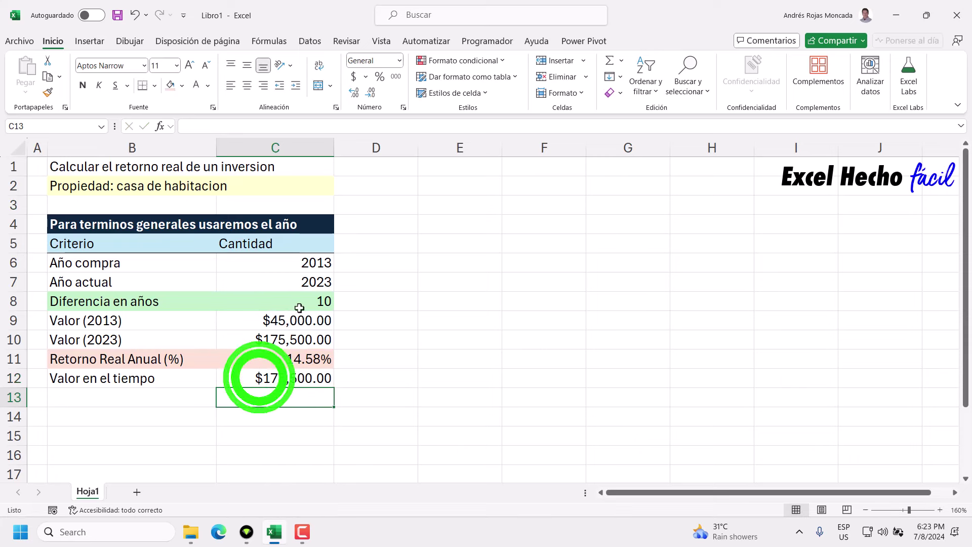
drag(174, 383, 274, 382)
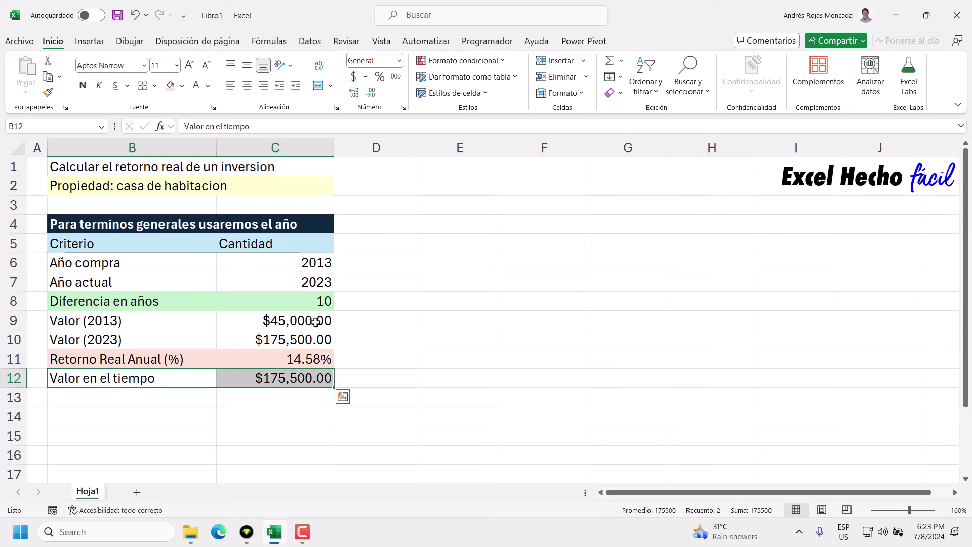
Step: Shade B12:C12 light pink to match the return row
click(315, 358)
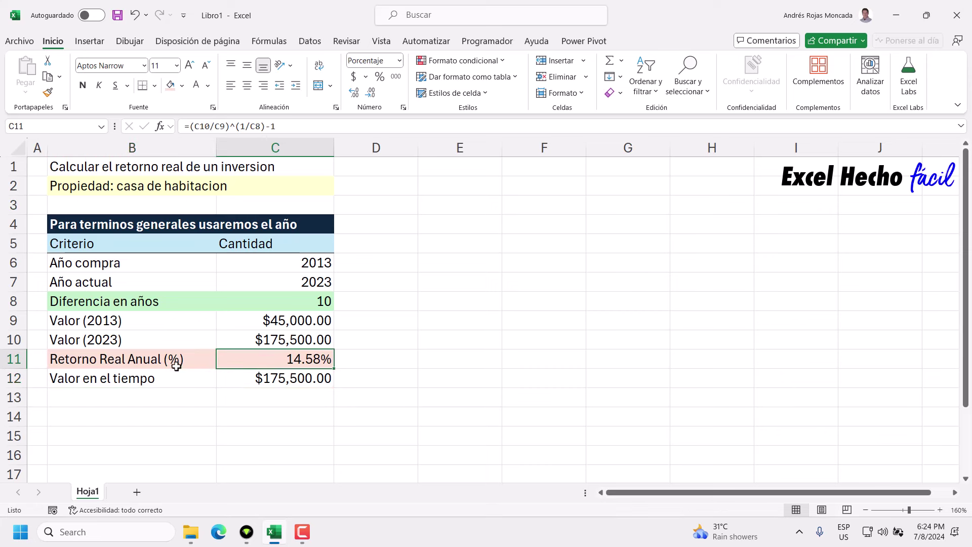
click(278, 377)
drag(175, 379, 279, 378)
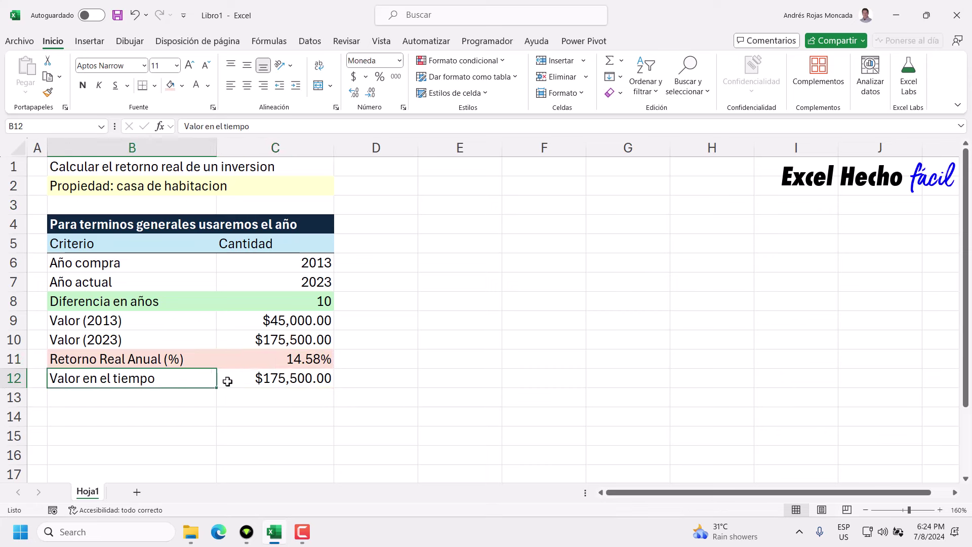
click(182, 88)
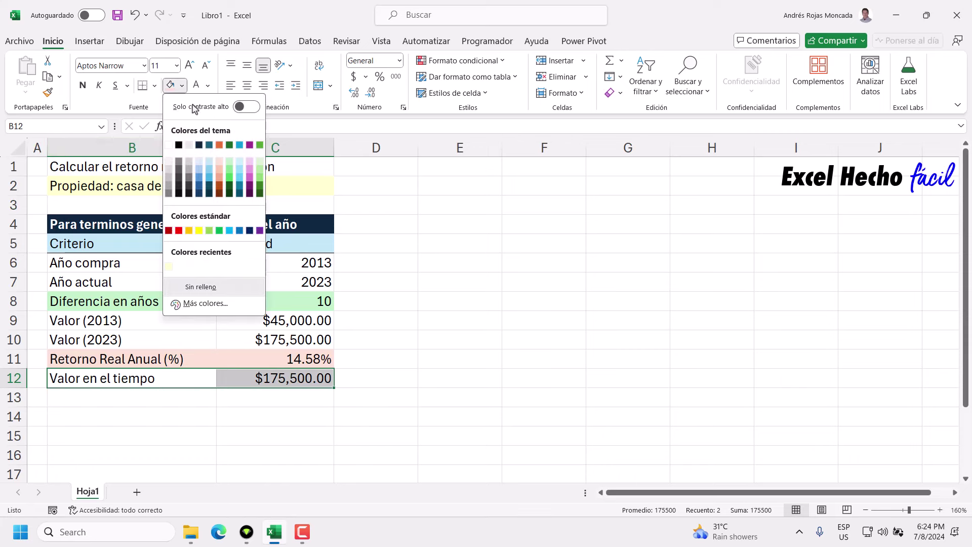
click(212, 155)
Step: Set column D's width to 2
click(378, 147)
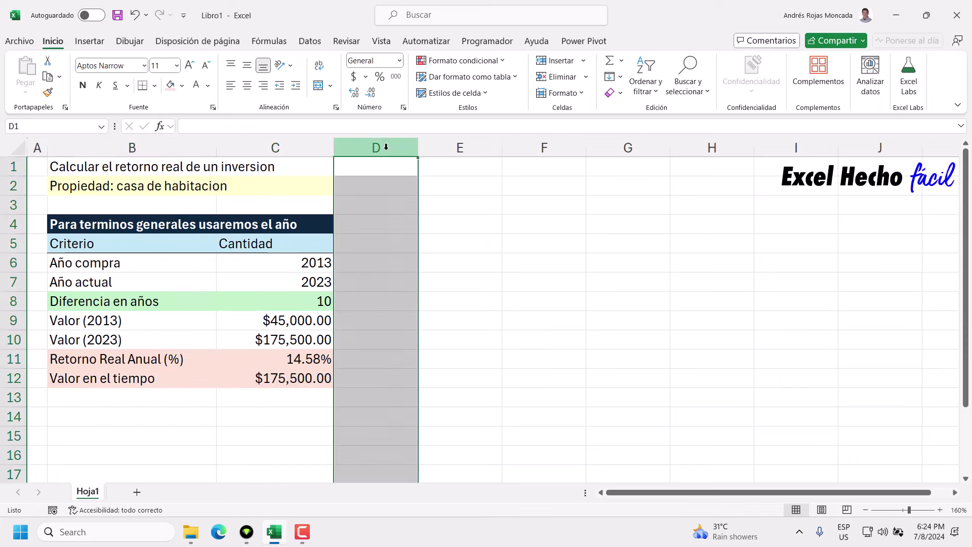
right_click(387, 149)
click(443, 351)
text(2)
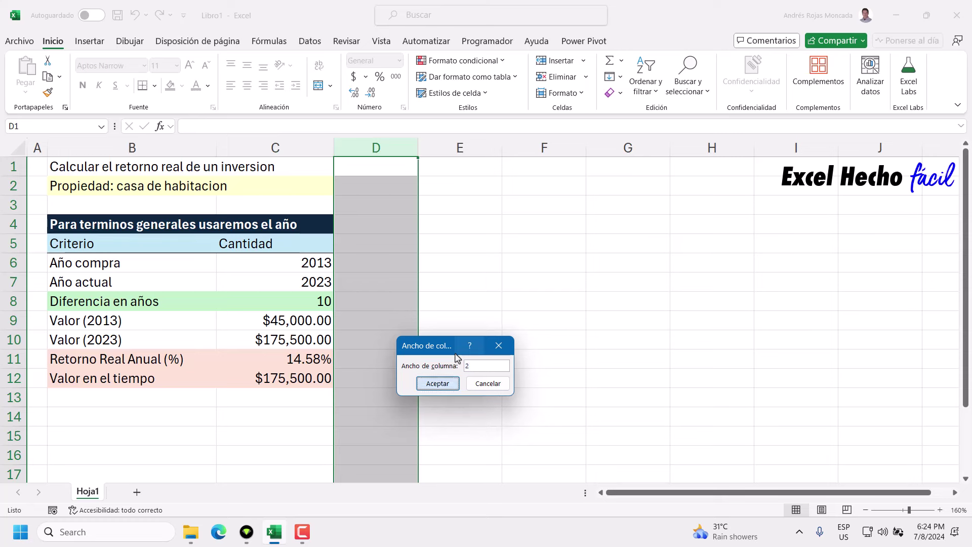
click(439, 382)
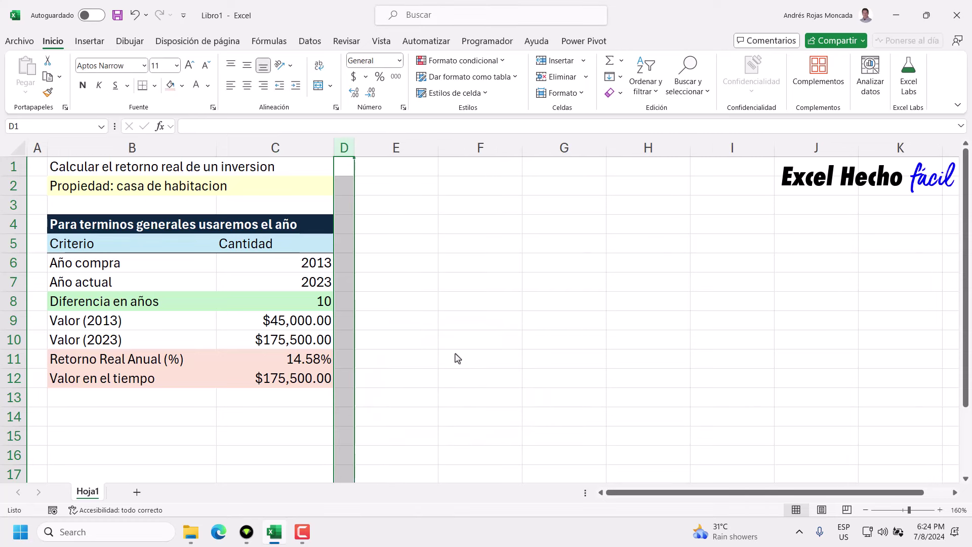
click(272, 355)
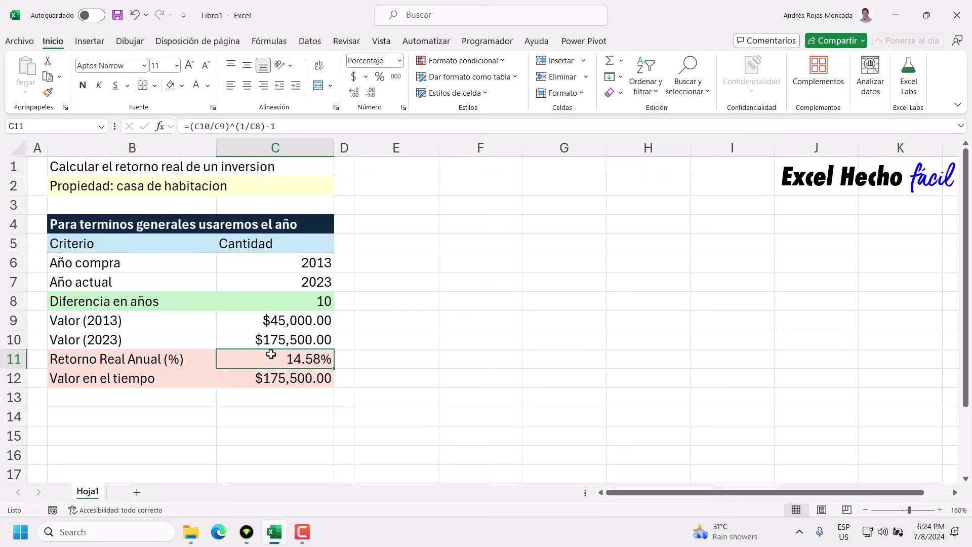
Step: Enter the heading 'Periodo (a)' in E1
click(396, 165)
text(P)
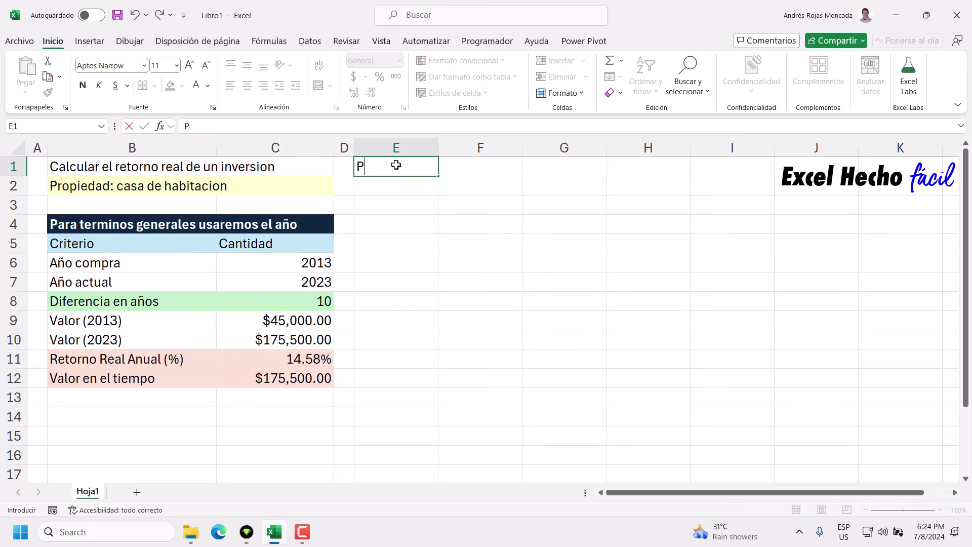
text(eriodo)
key(Return)
key(Up)
key(Right)
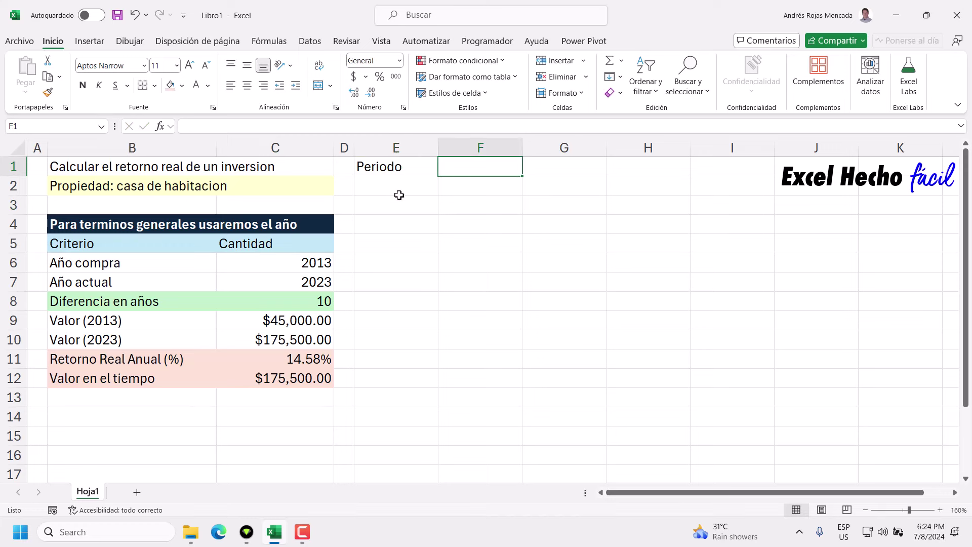
click(396, 167)
click(381, 126)
text((a)
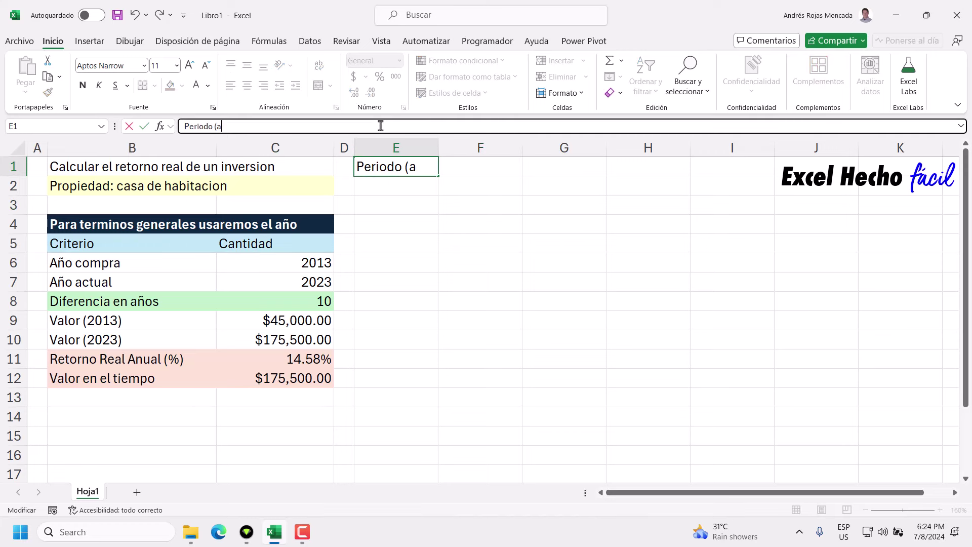
text())
key(Return)
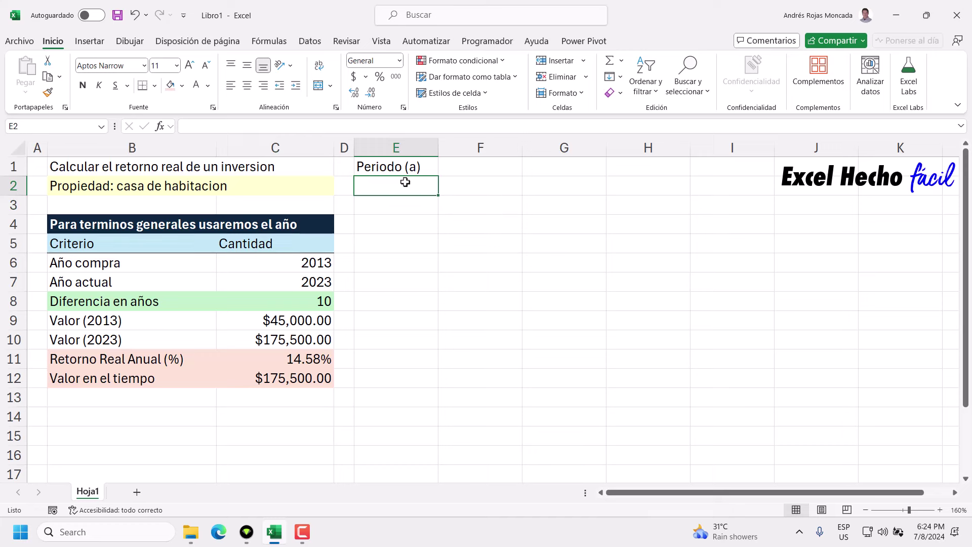
Step: Enter the heading 'Valor inicial' in F1
click(443, 171)
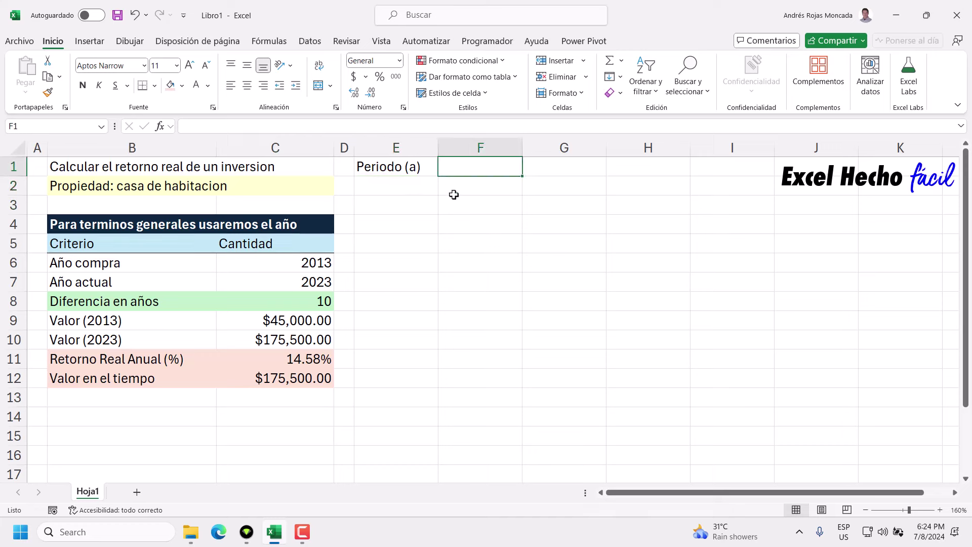
text(Valor )
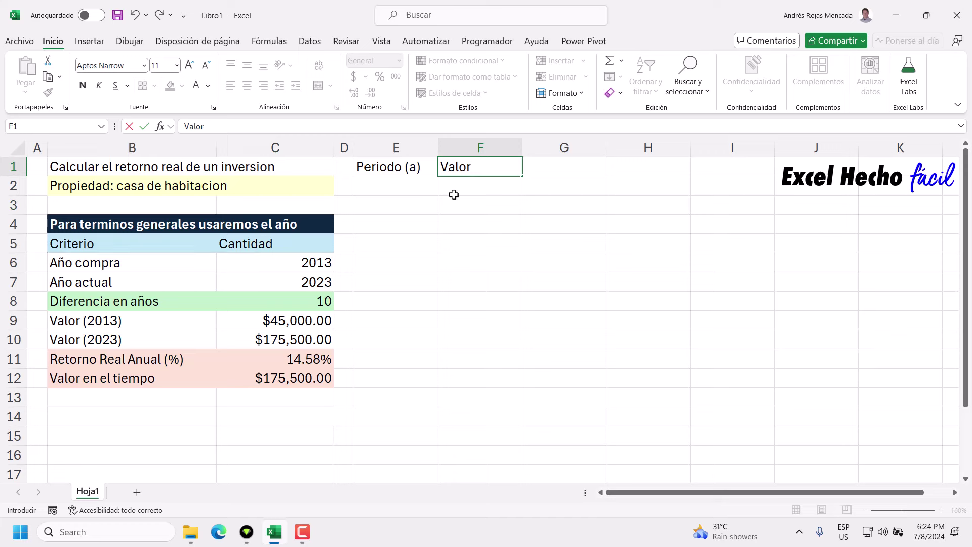
text(valo)
key(BackSpace)
key(BackSpace)
key(BackSpace)
key(BackSpace)
text(inicial)
key(Return)
Step: Copy the light blue header style from C5 onto E1:F1 with Format Painter
click(279, 250)
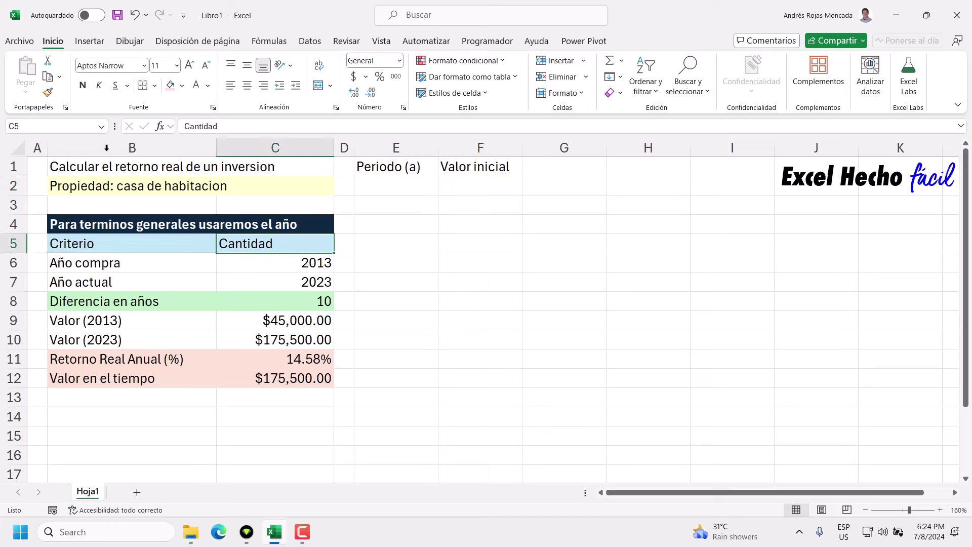
drag(403, 164, 487, 165)
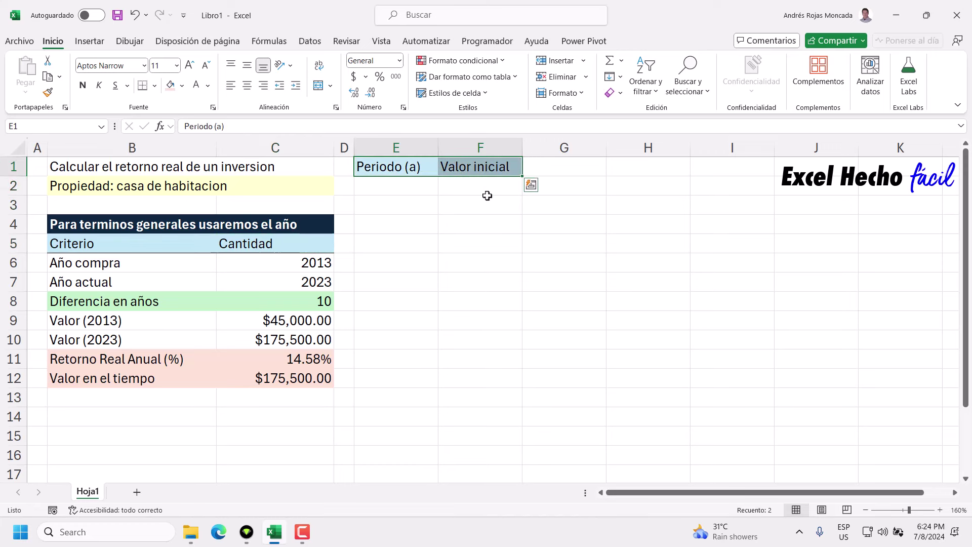
click(414, 186)
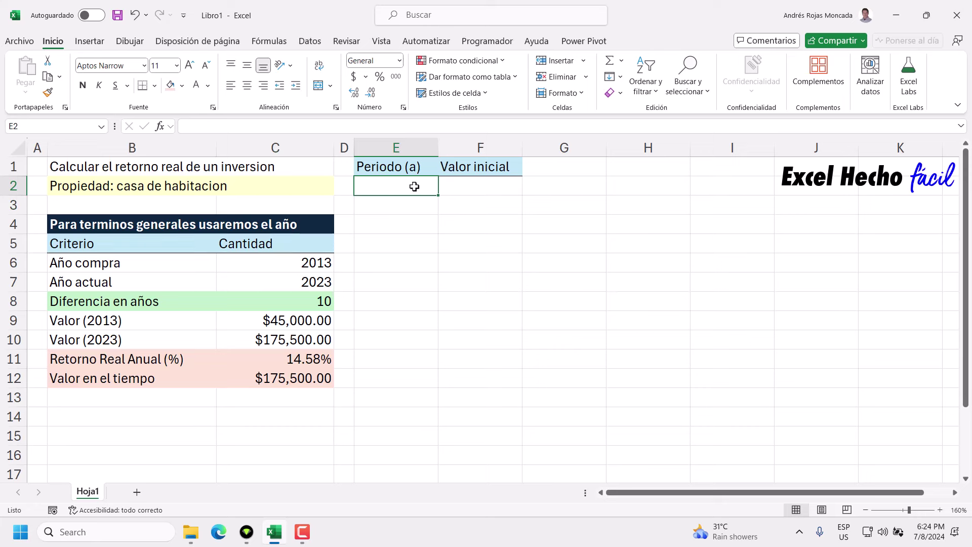
click(297, 325)
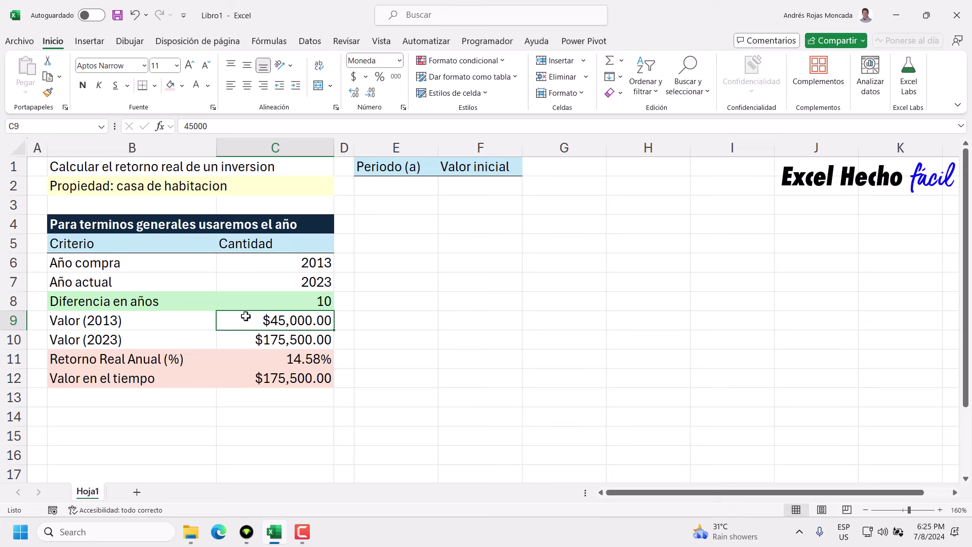
Step: Enter periods 0 and 1 in E2 and E3
click(388, 186)
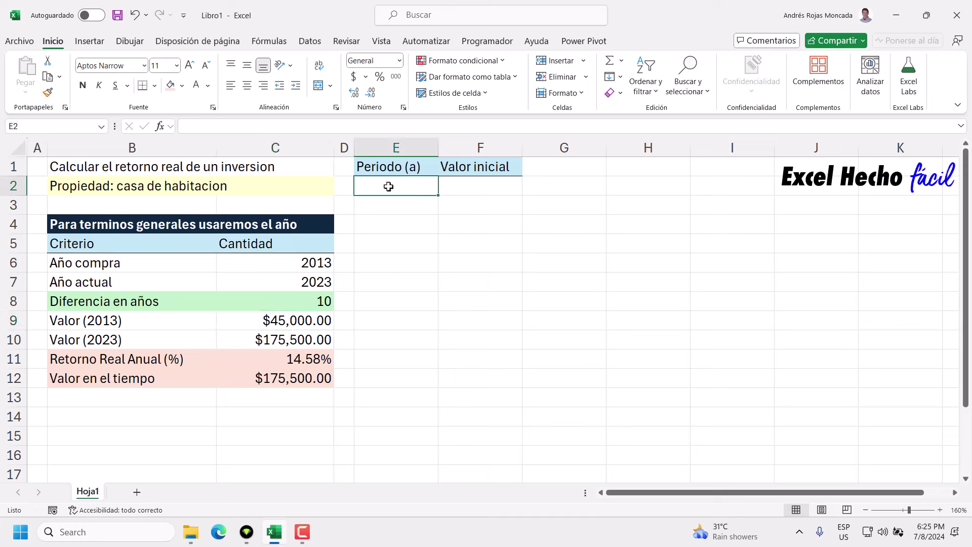
text(0)
key(Return)
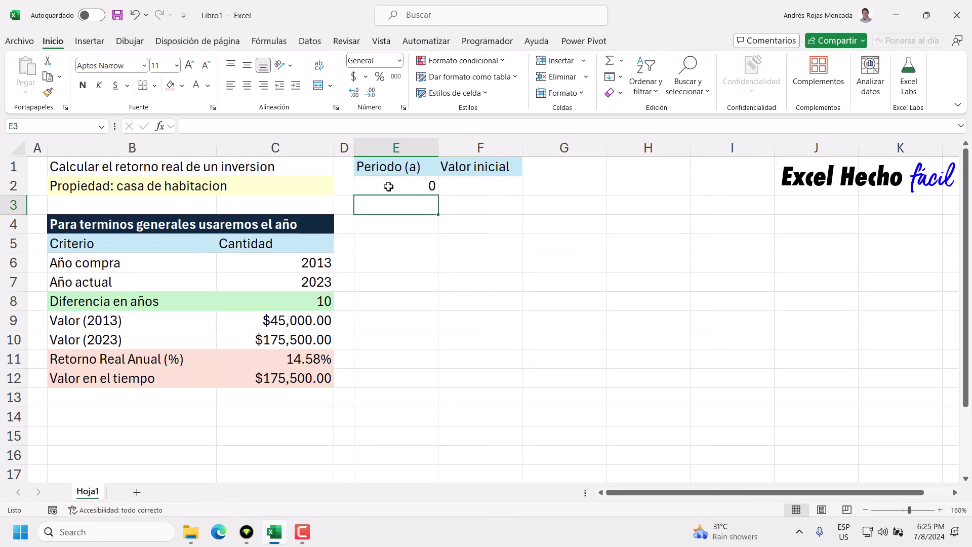
text(1)
key(Return)
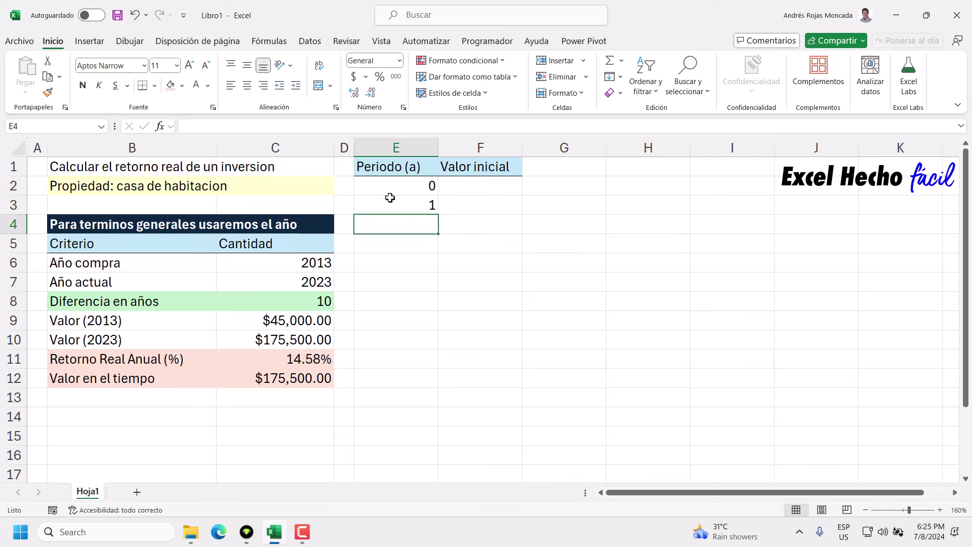
click(390, 201)
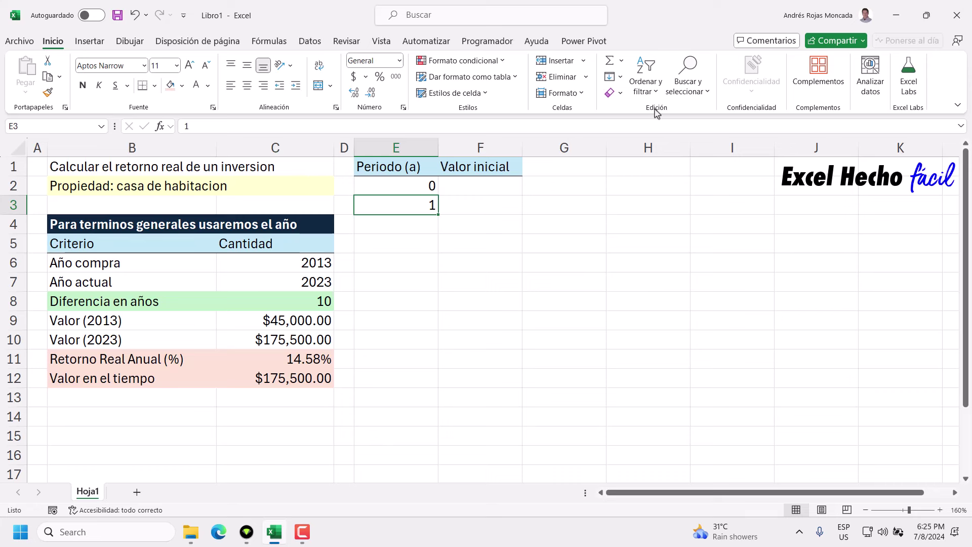
Step: Fill a linear column series up to 10 in E2:E12, then begin an entry in F2
click(620, 78)
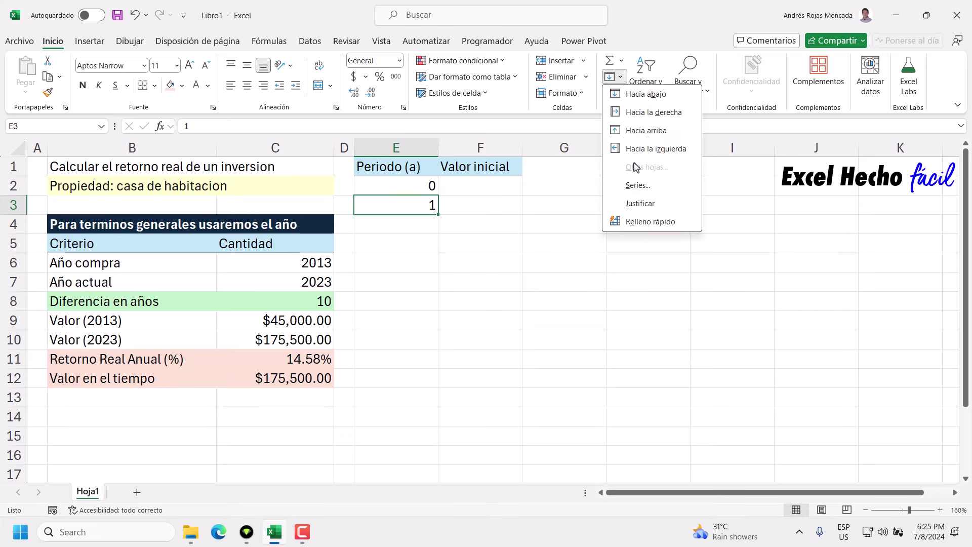
click(637, 186)
click(334, 287)
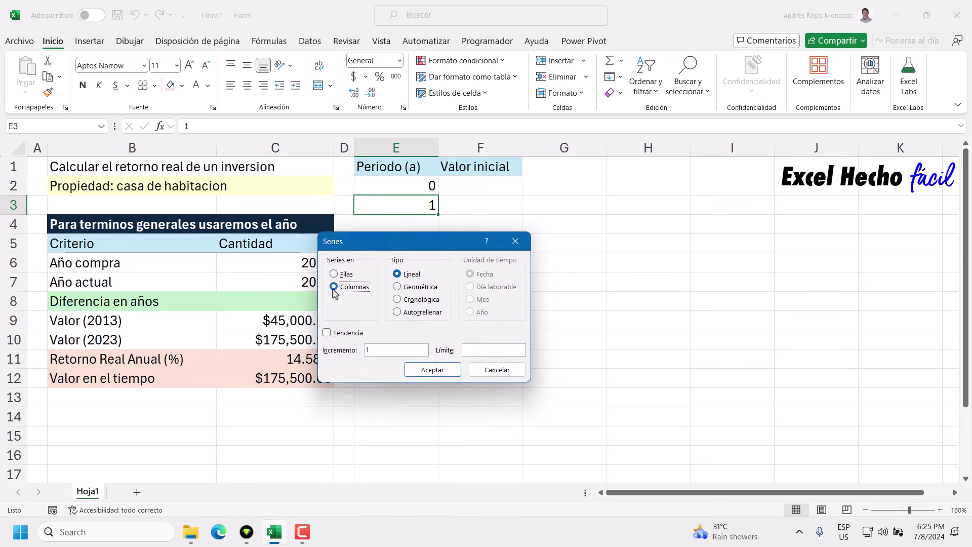
click(482, 349)
click(425, 369)
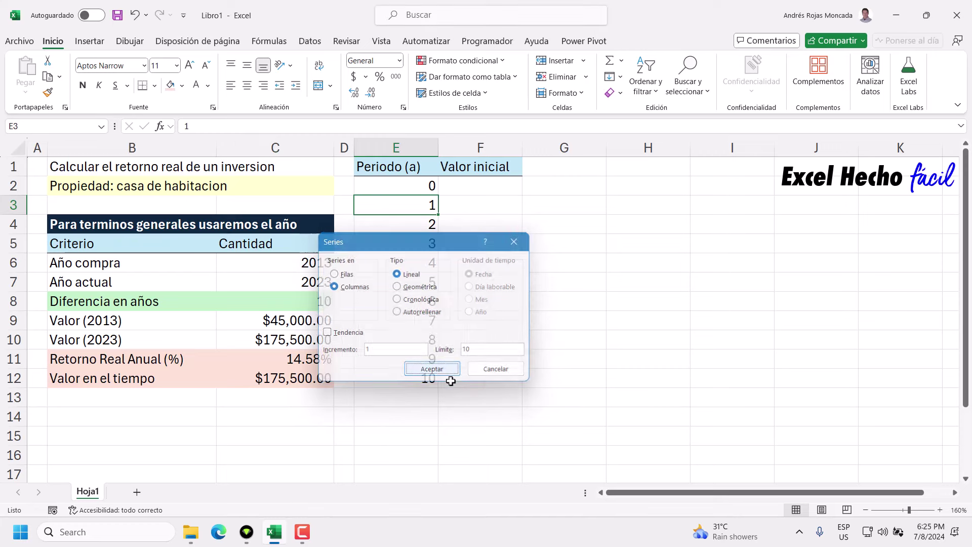
drag(412, 186, 412, 378)
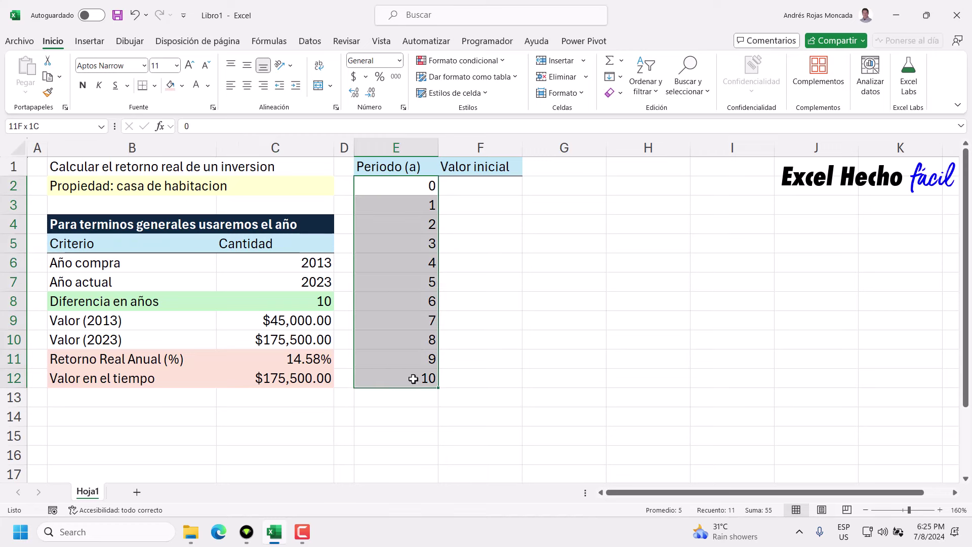
click(472, 194)
text(=)
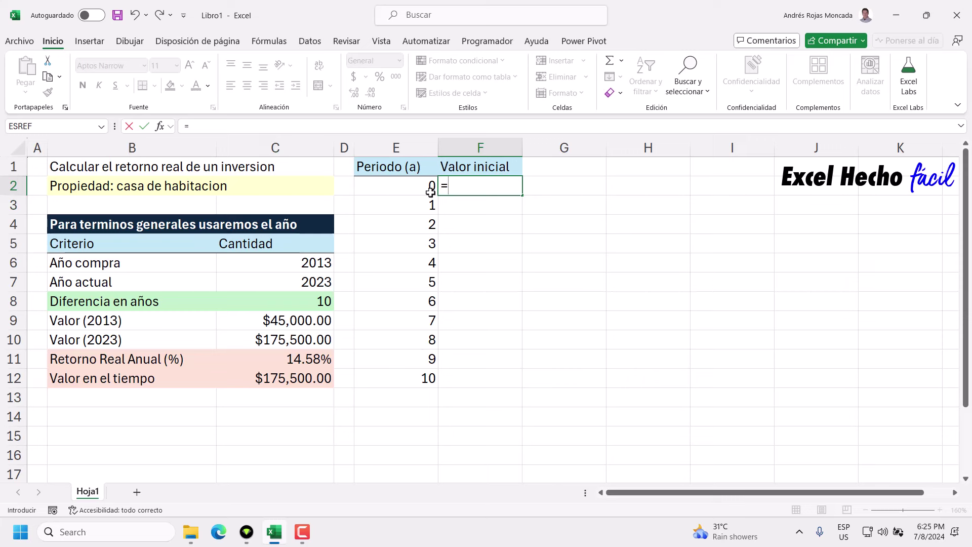
Step: Bold the E1:F1 headers and set F2 to =C9, the $45,000.00 purchase value
key(Escape)
drag(411, 165, 458, 160)
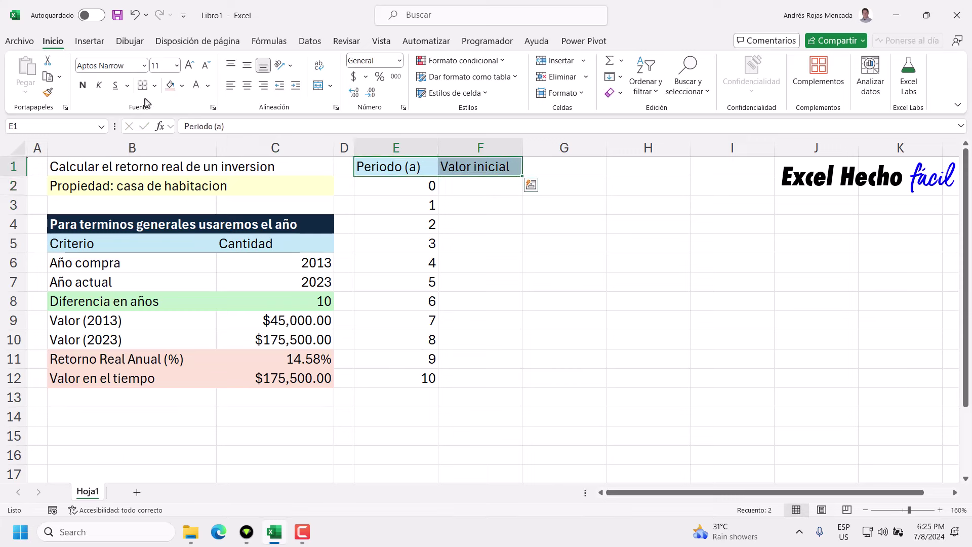
click(83, 87)
click(498, 190)
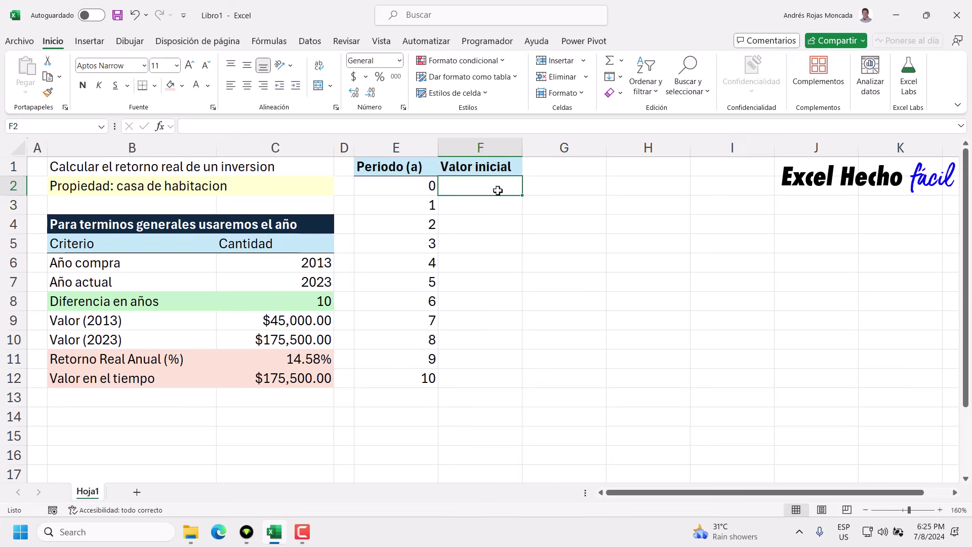
text(=)
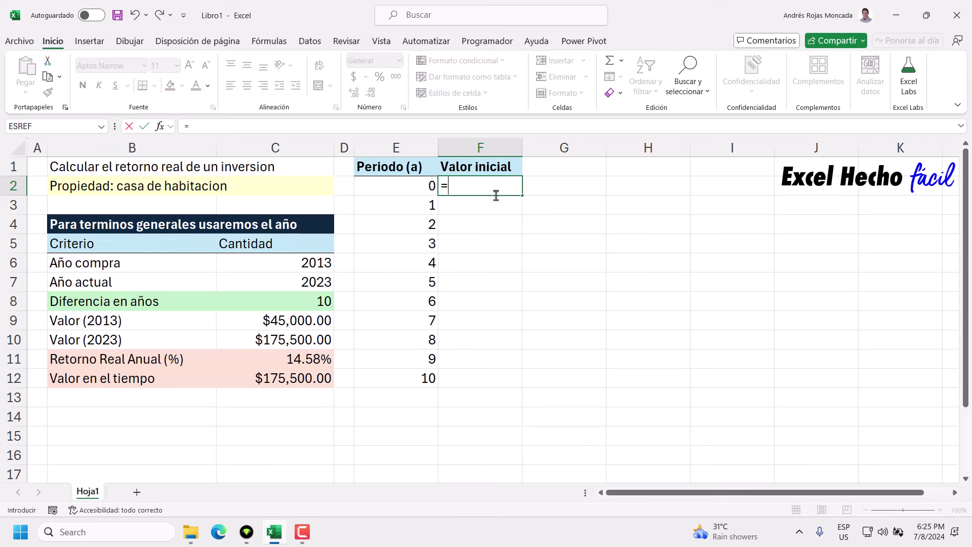
click(290, 322)
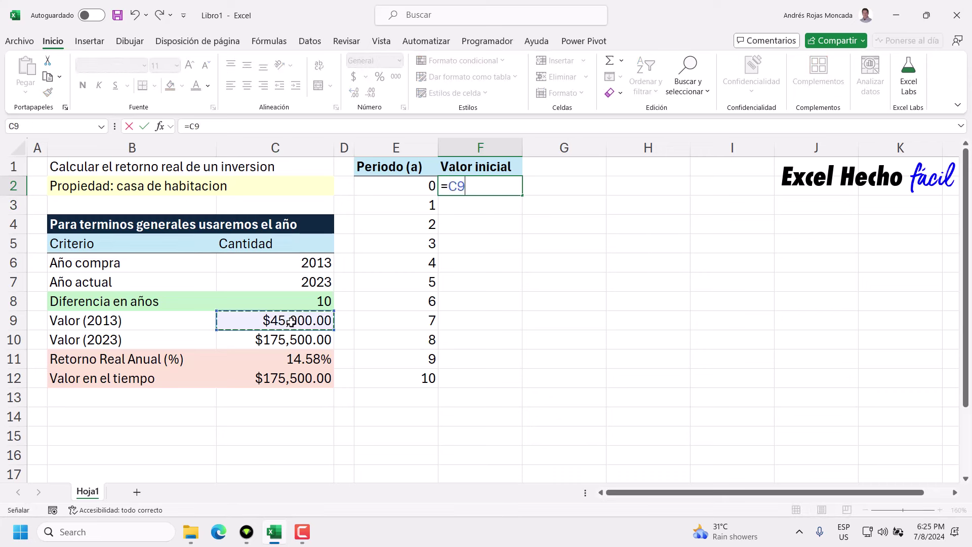
key(Return)
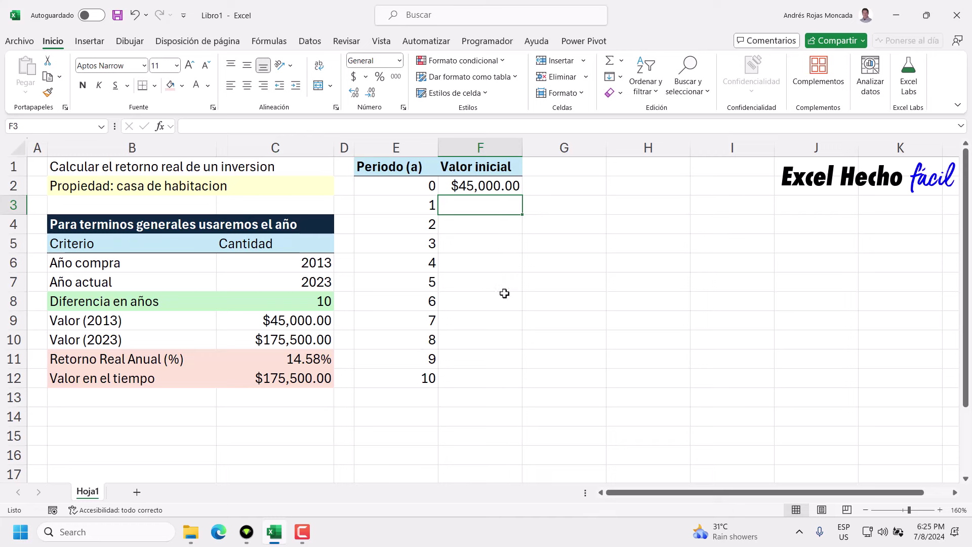
Step: Compute year 1 in F3 as =F2*C11+F2 ($51,560.72), then start retyping it as =(1+
text(=)
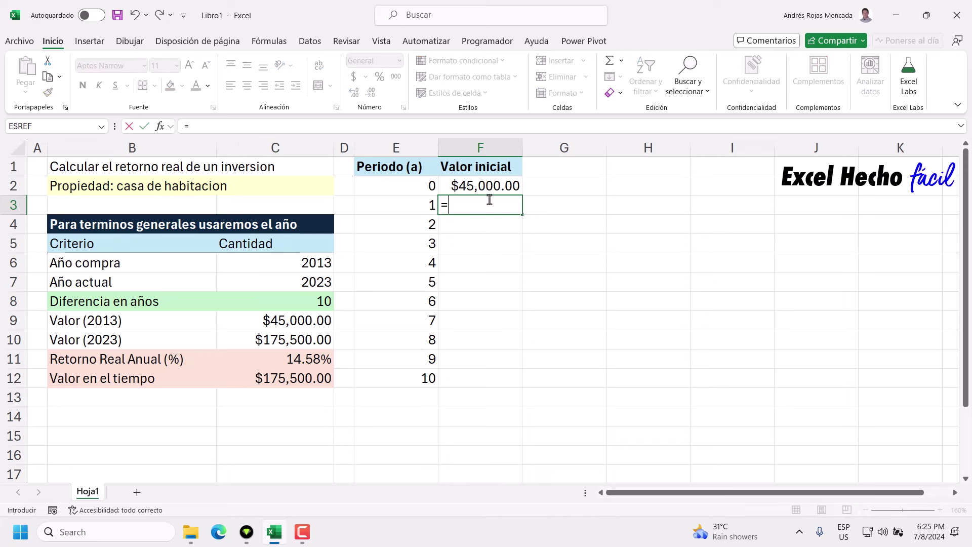
click(486, 185)
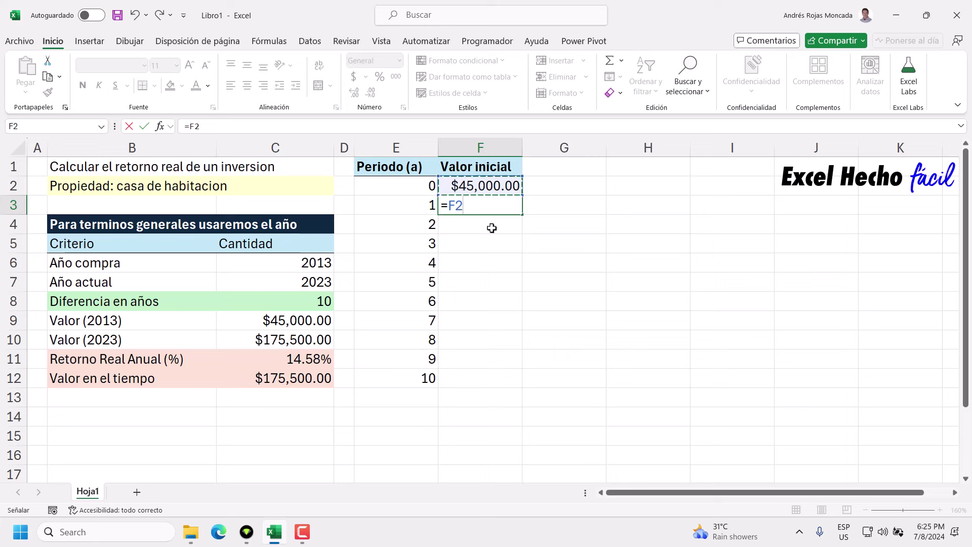
text(*)
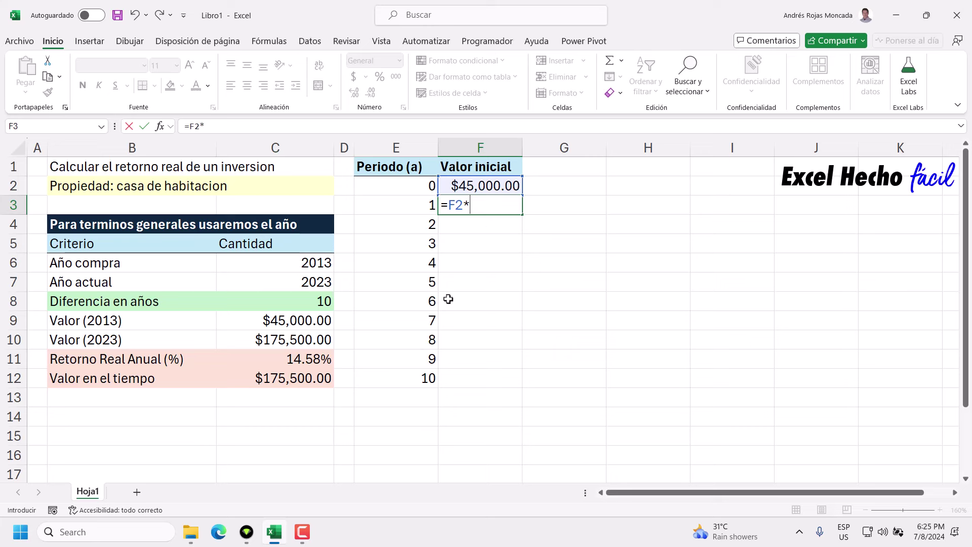
click(300, 361)
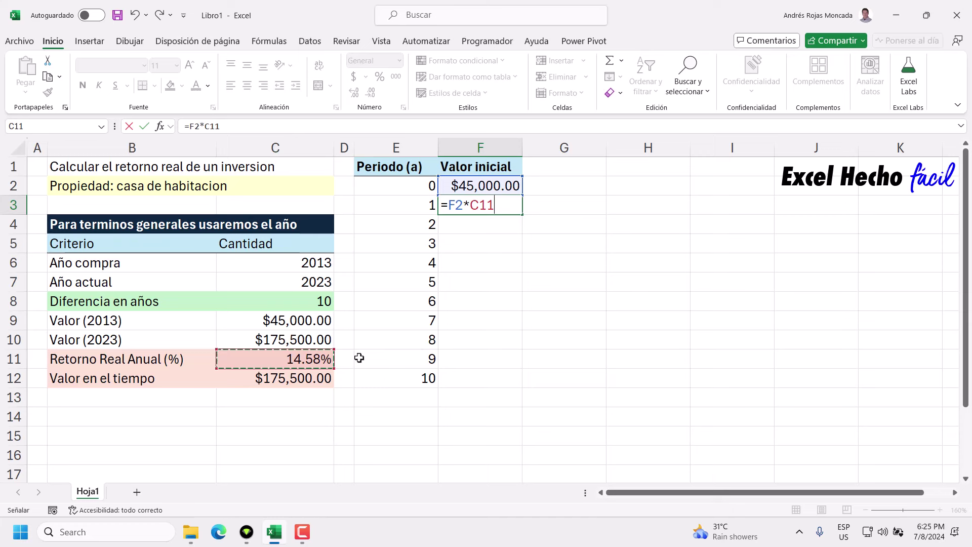
text(+)
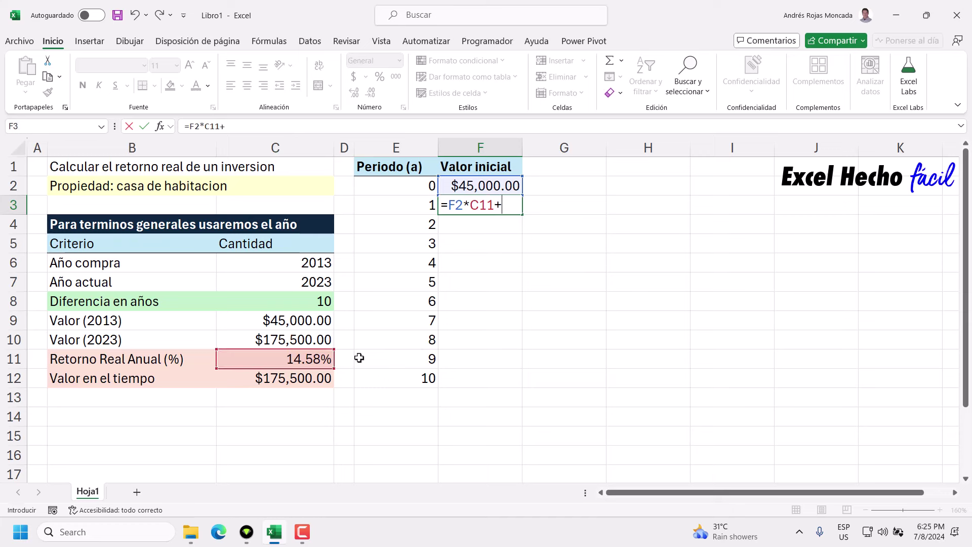
click(456, 180)
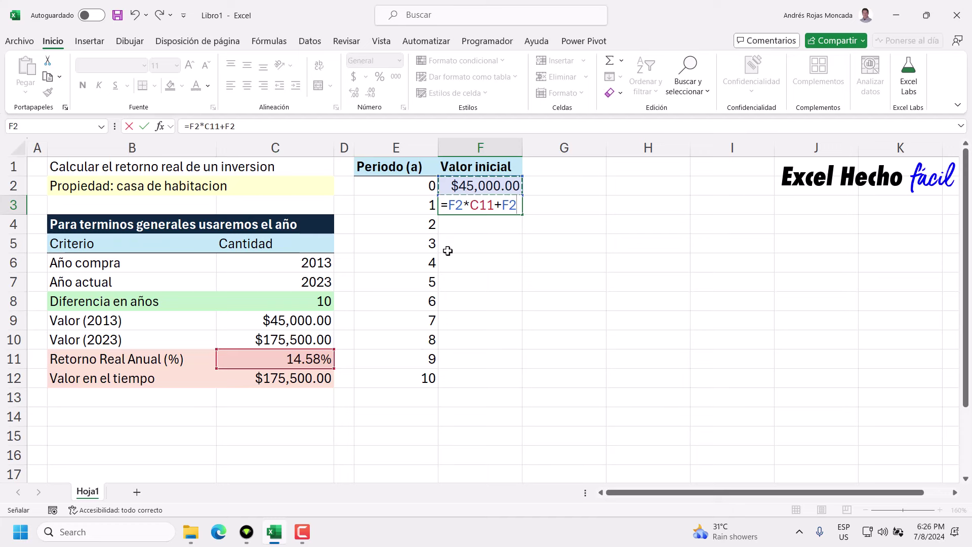
key(Return)
click(462, 205)
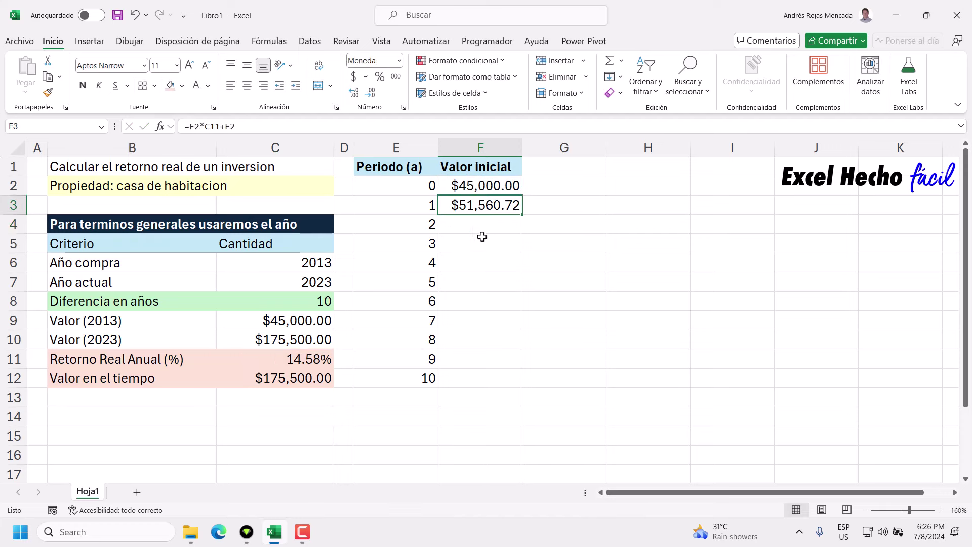
text(=)
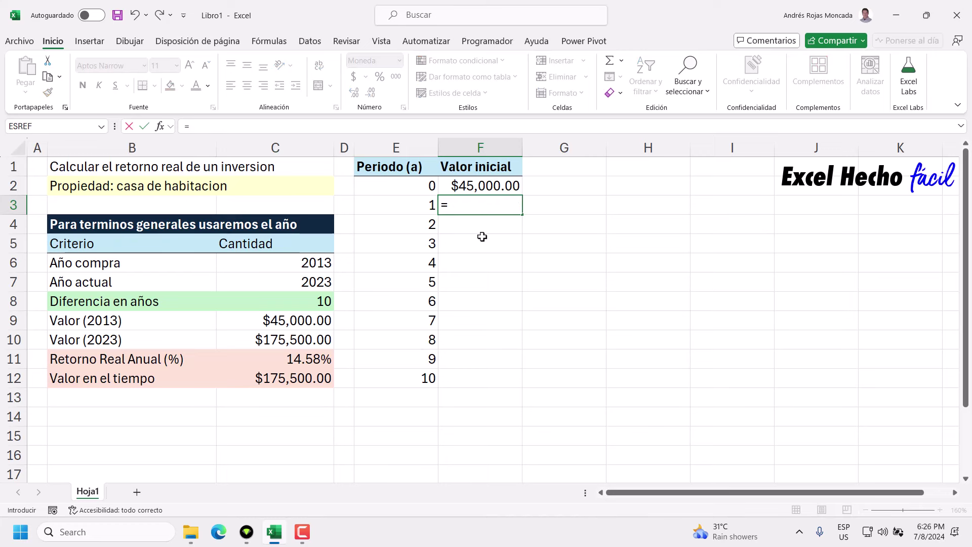
text((1+)
Step: Finish F3 as =(1+$C$11)*F2 with the return locked, still $51,560.72
click(322, 358)
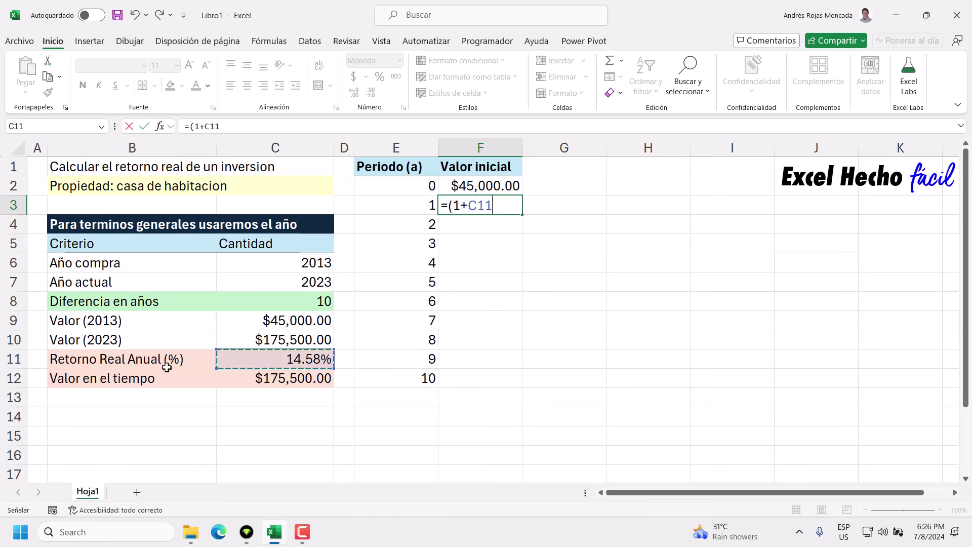
text()*)
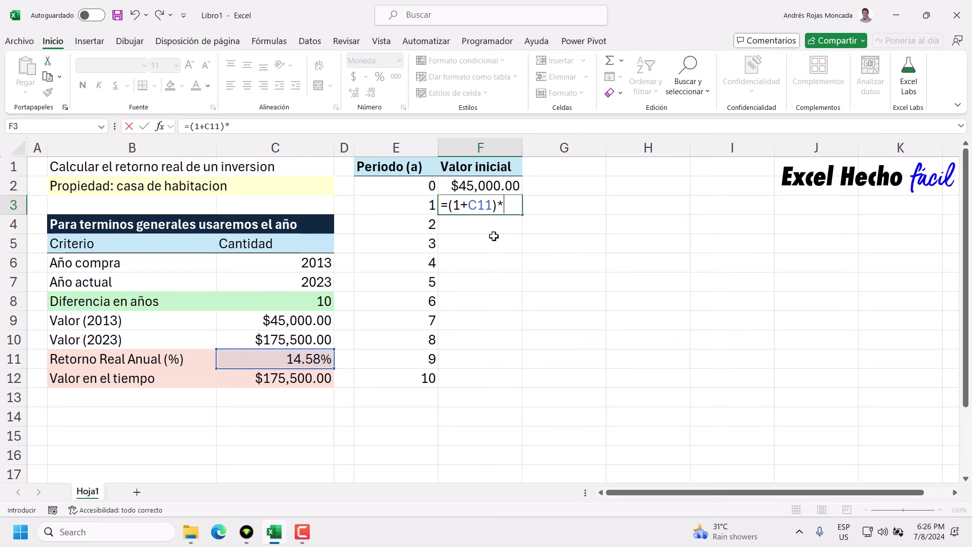
click(489, 185)
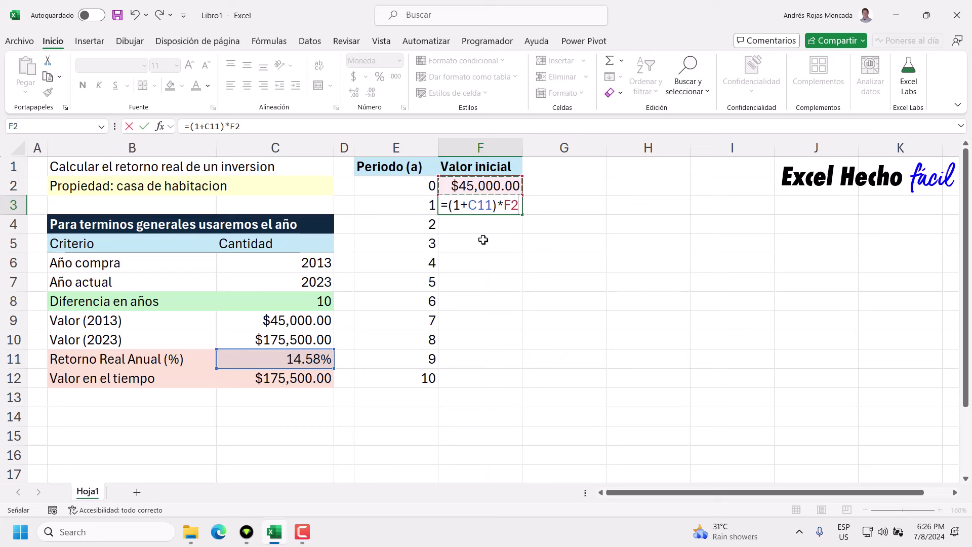
click(478, 205)
key(F4)
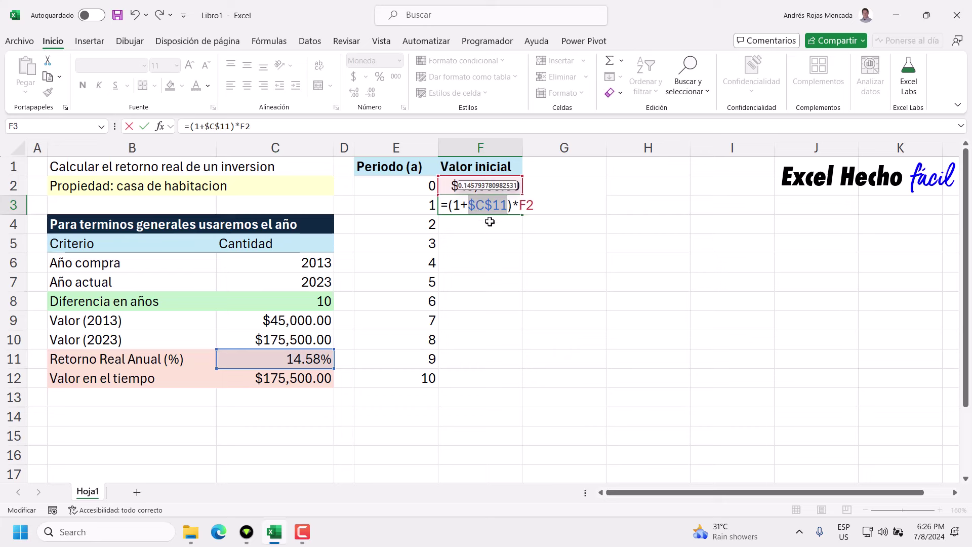
key(End)
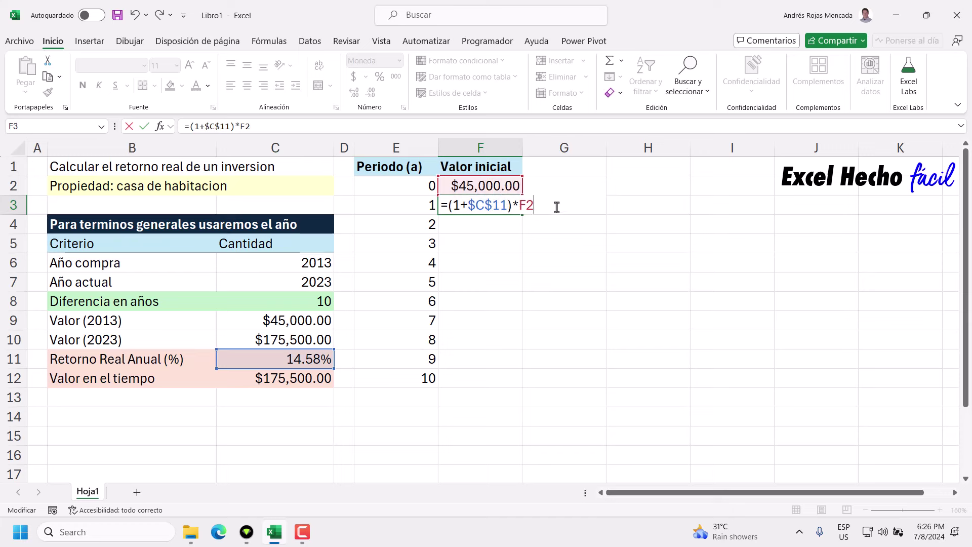
key(Return)
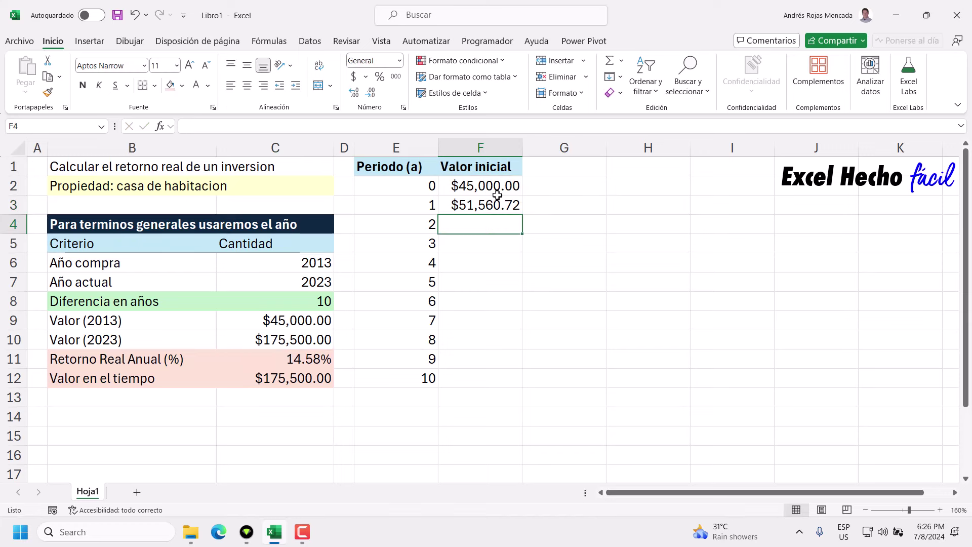
Step: Fill the F3 growth formula down to F12 ($175,500.00), then bold row E12:F12 with pink fill
click(511, 204)
drag(522, 215, 522, 387)
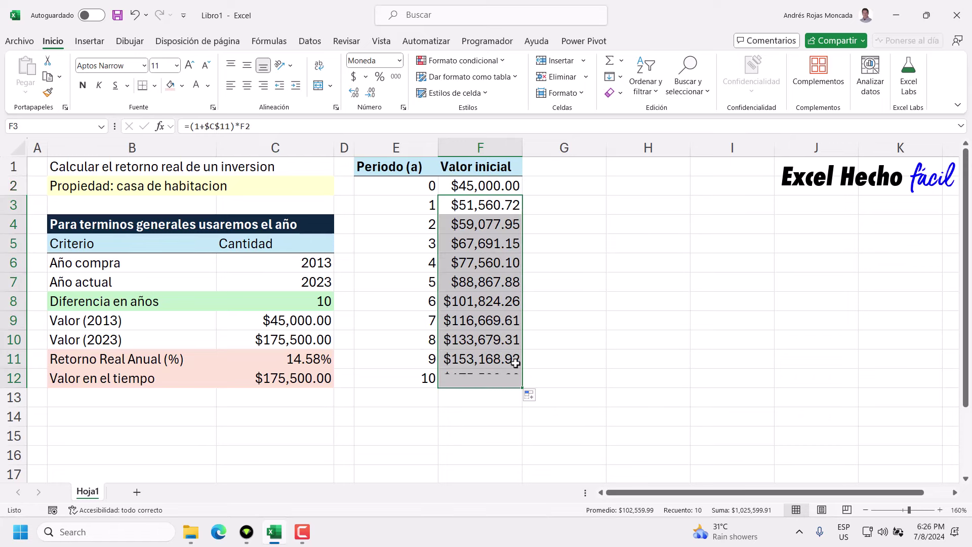
click(82, 85)
click(170, 85)
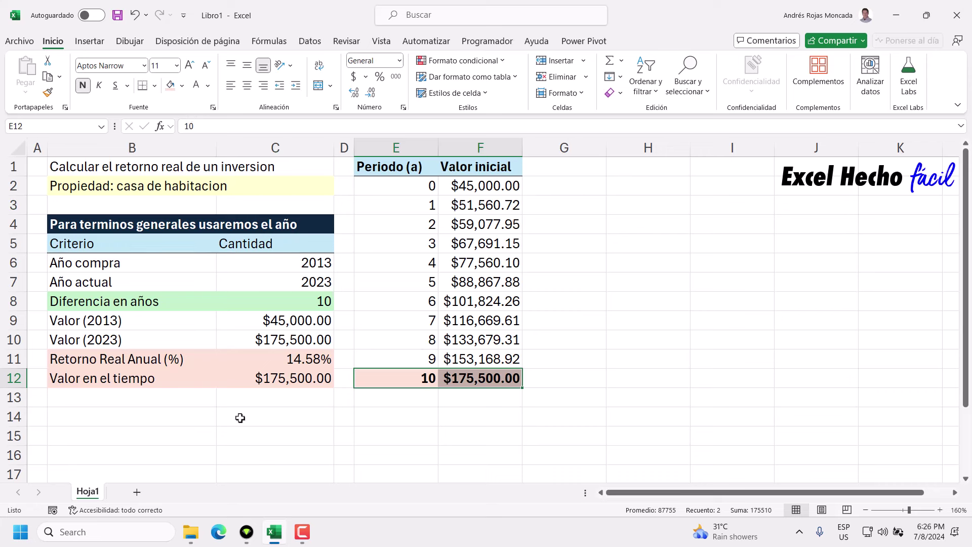
click(108, 416)
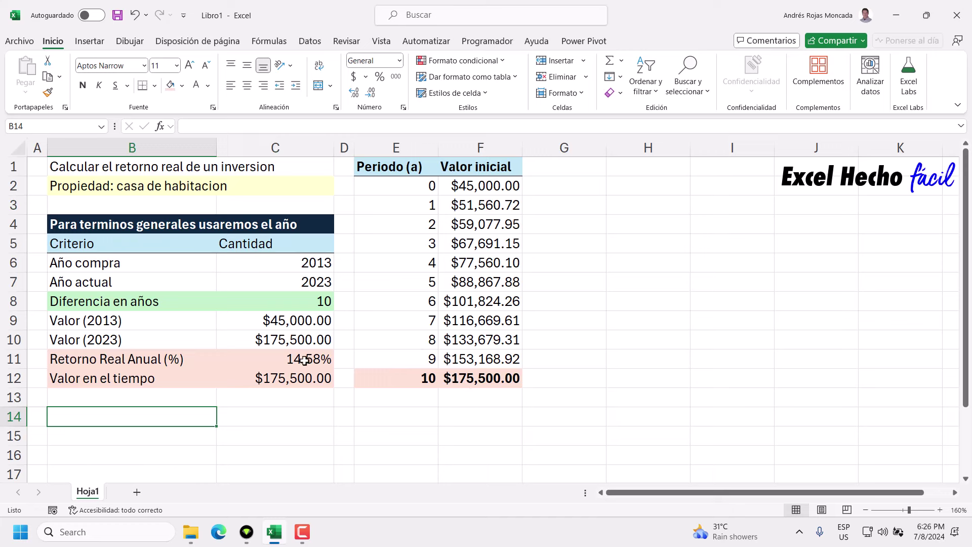
click(276, 360)
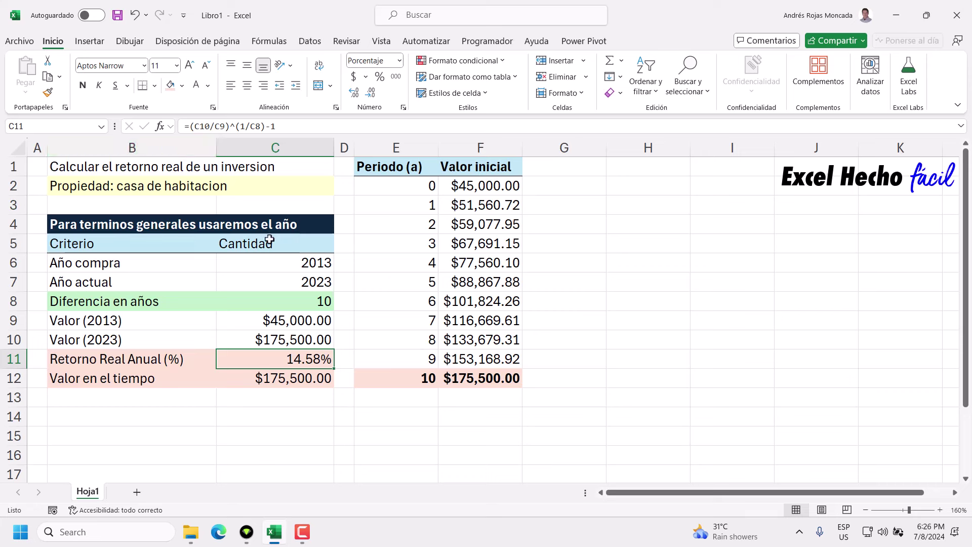
click(79, 418)
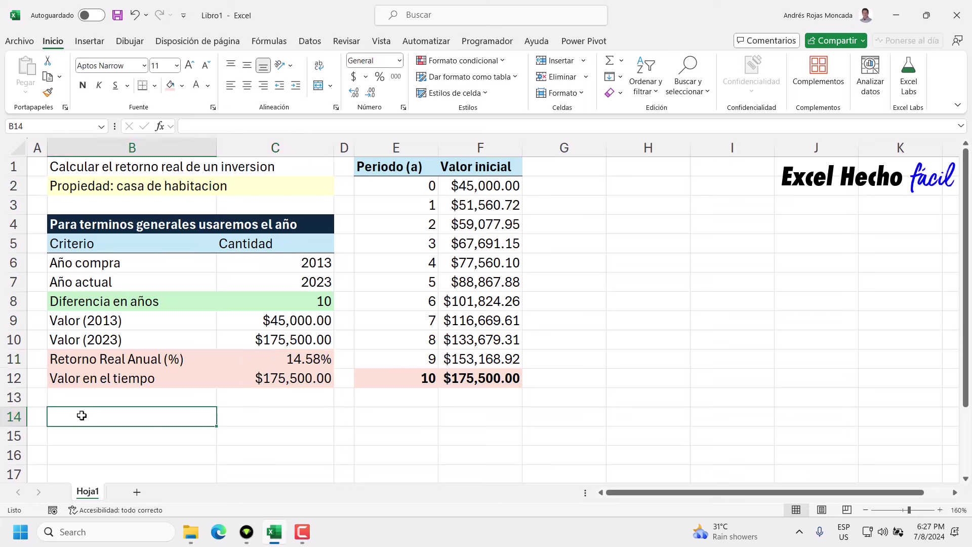